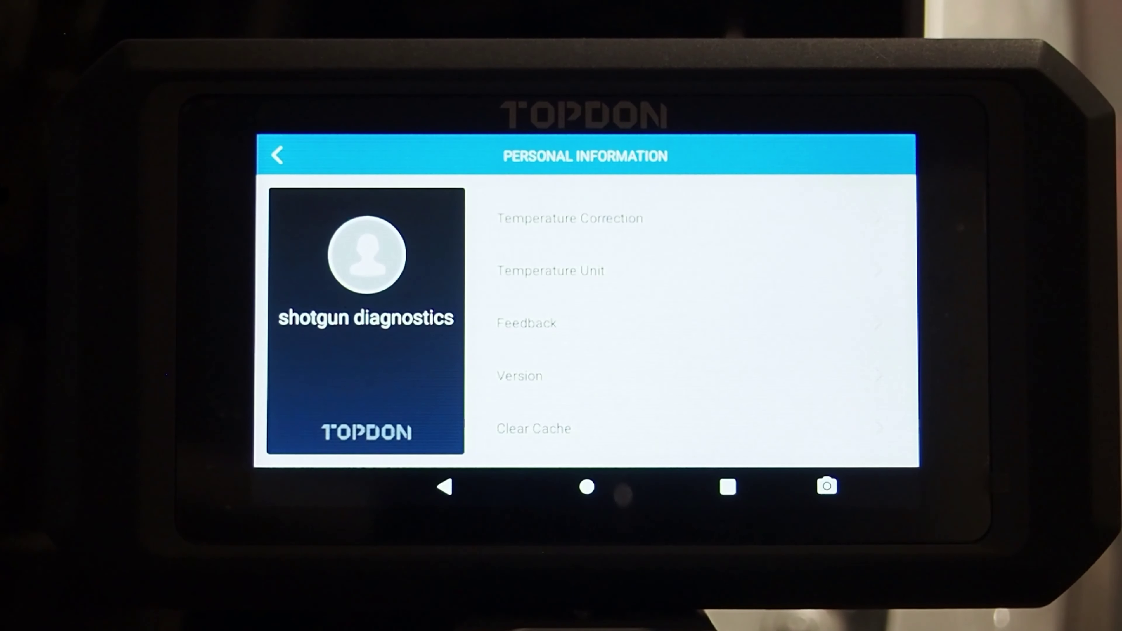
# Step: Open Temperature Correction and scroll through the emissivity table of common materials
pyautogui.click(570, 217)
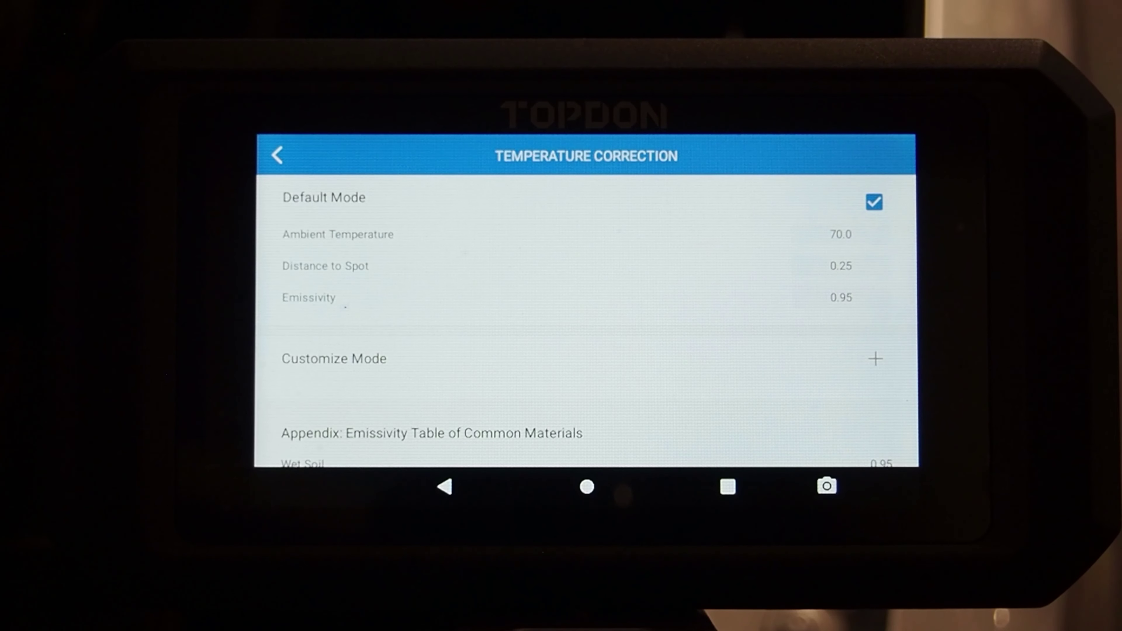
pyautogui.scroll(-3, 586, 321)
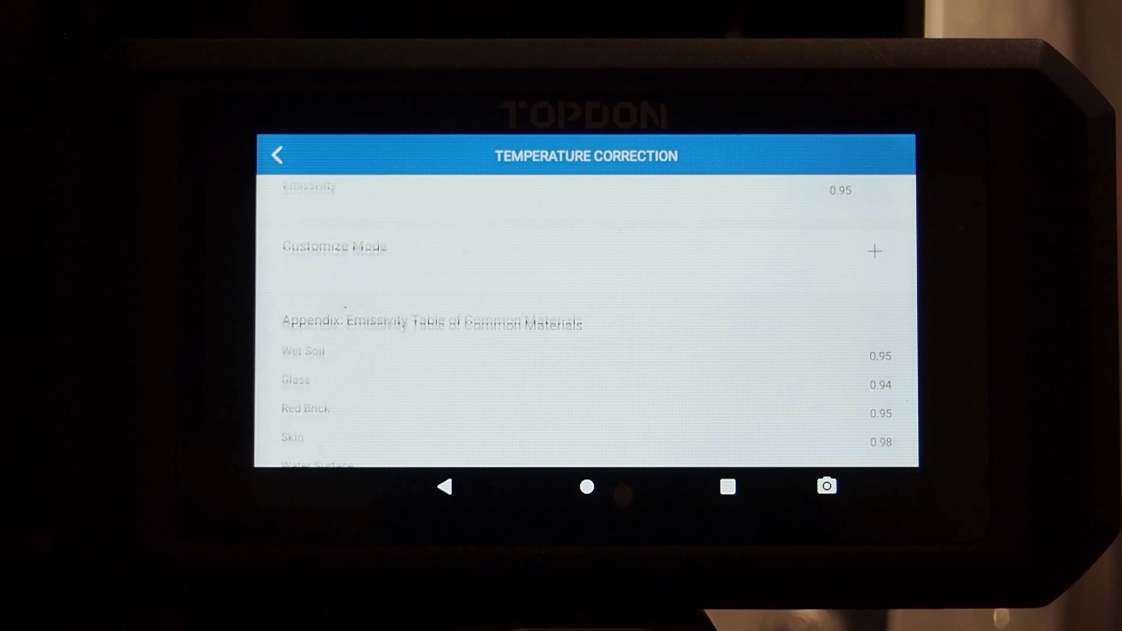
pyautogui.scroll(-2, 586, 320)
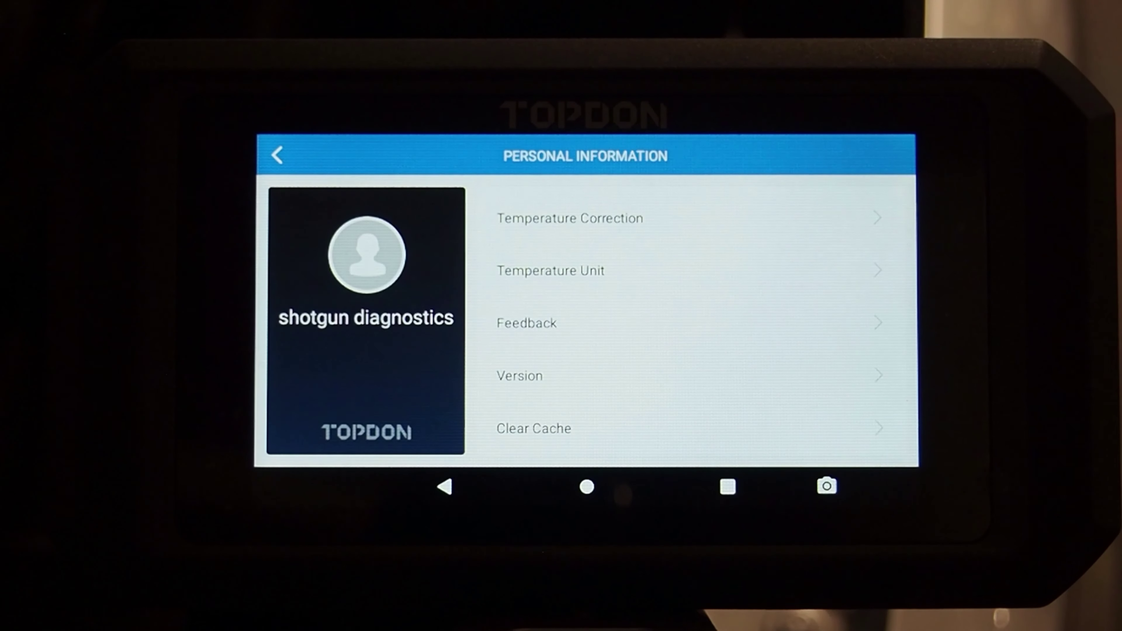
# Step: Check the Temperature Unit, Feedback and version 2.00.05 pages, then return to the home menu
pyautogui.click(551, 271)
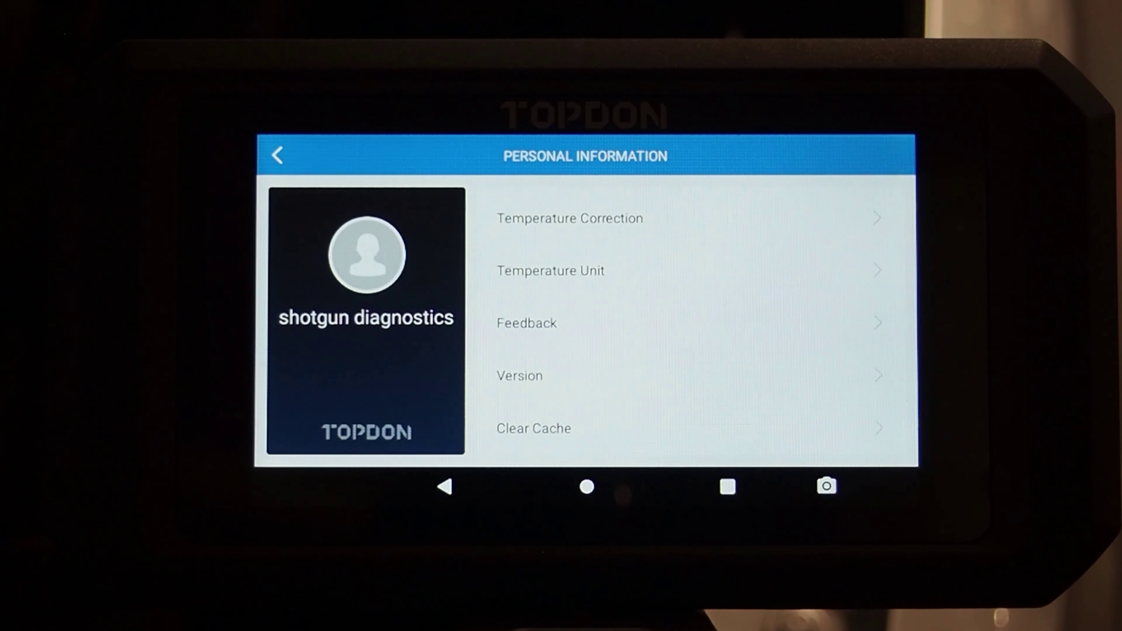
pyautogui.click(527, 323)
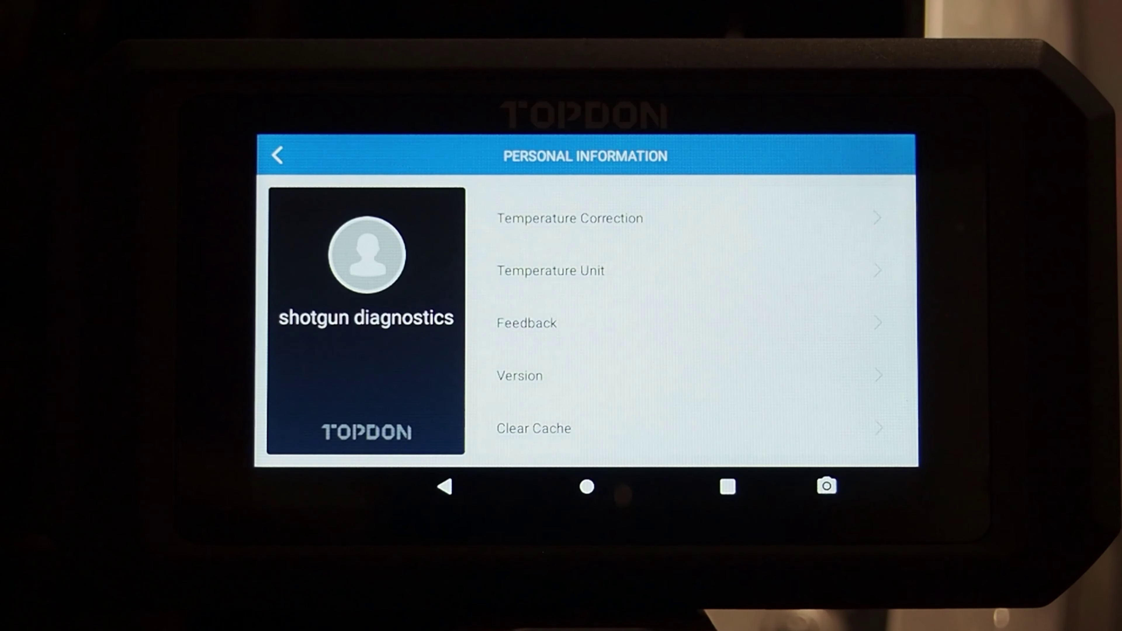
pyautogui.click(520, 375)
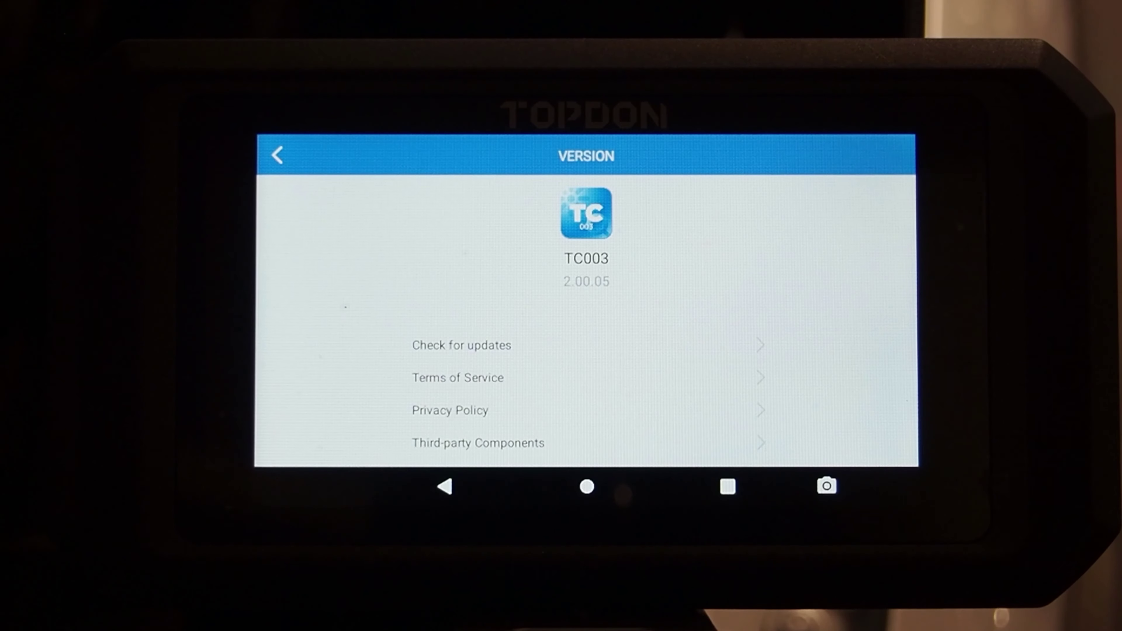
pyautogui.press('Escape')
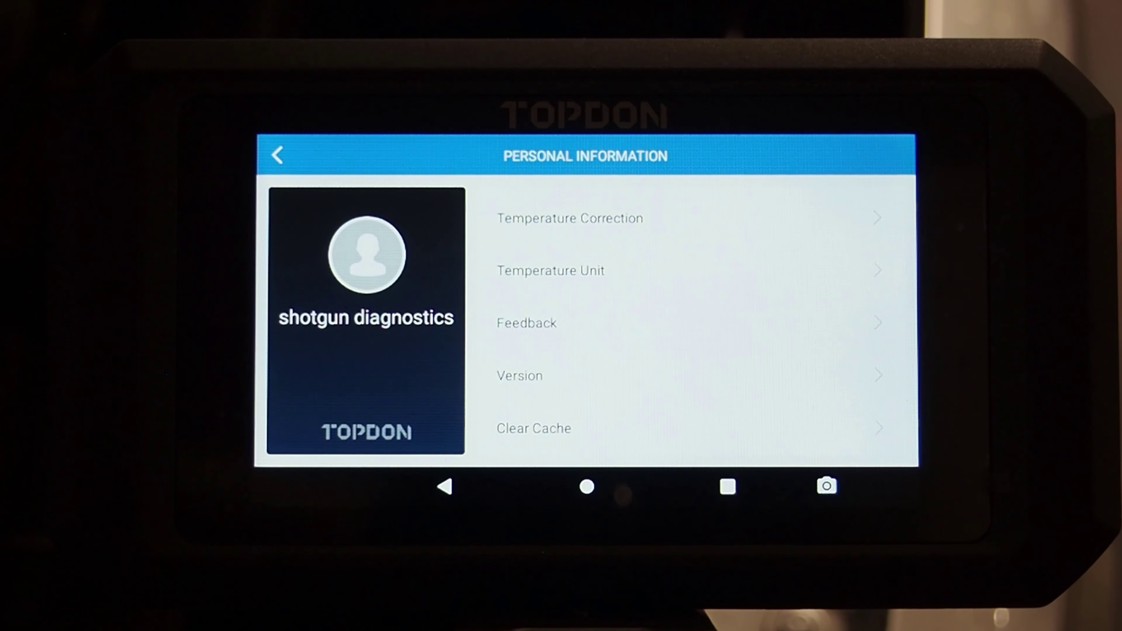
pyautogui.press('Escape')
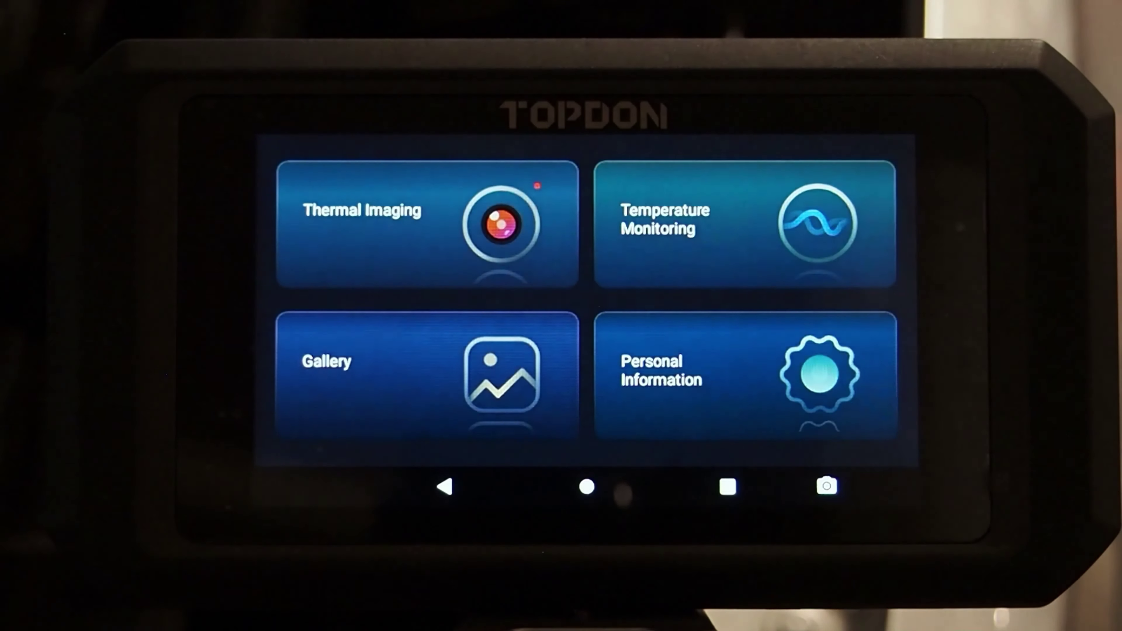
# Step: Open the Gallery and let the 23-05-30 thermal thumbnails load
pyautogui.click(426, 374)
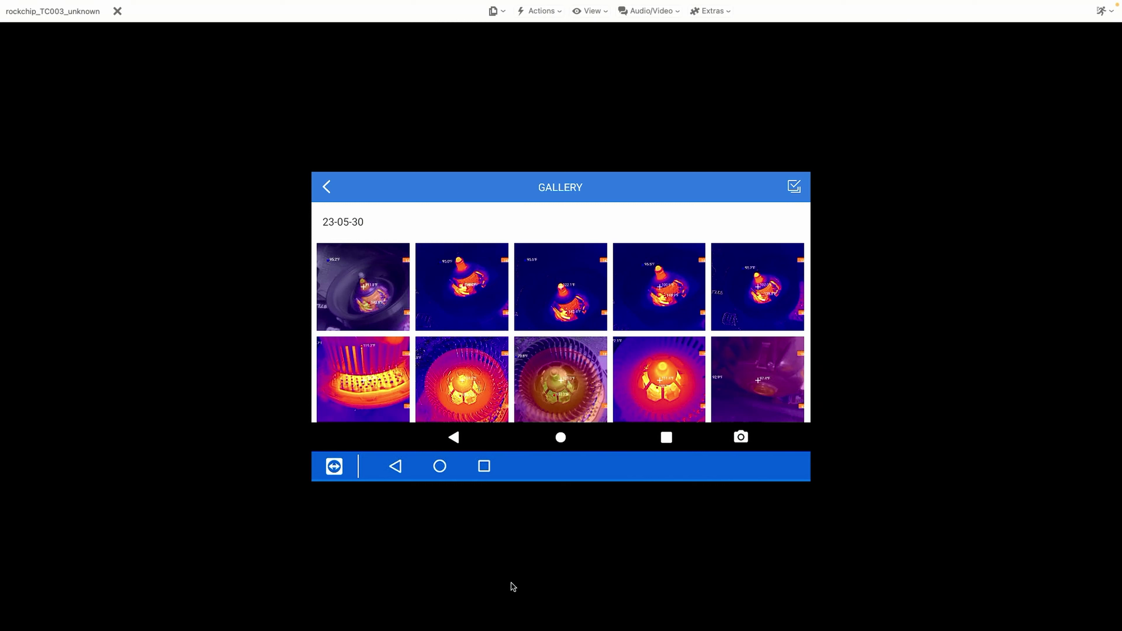
# Step: View the seventh, eighth and circuit board photos full-size, returning to the gallery each time
pyautogui.moveTo(459, 628)
pyautogui.click(466, 404)
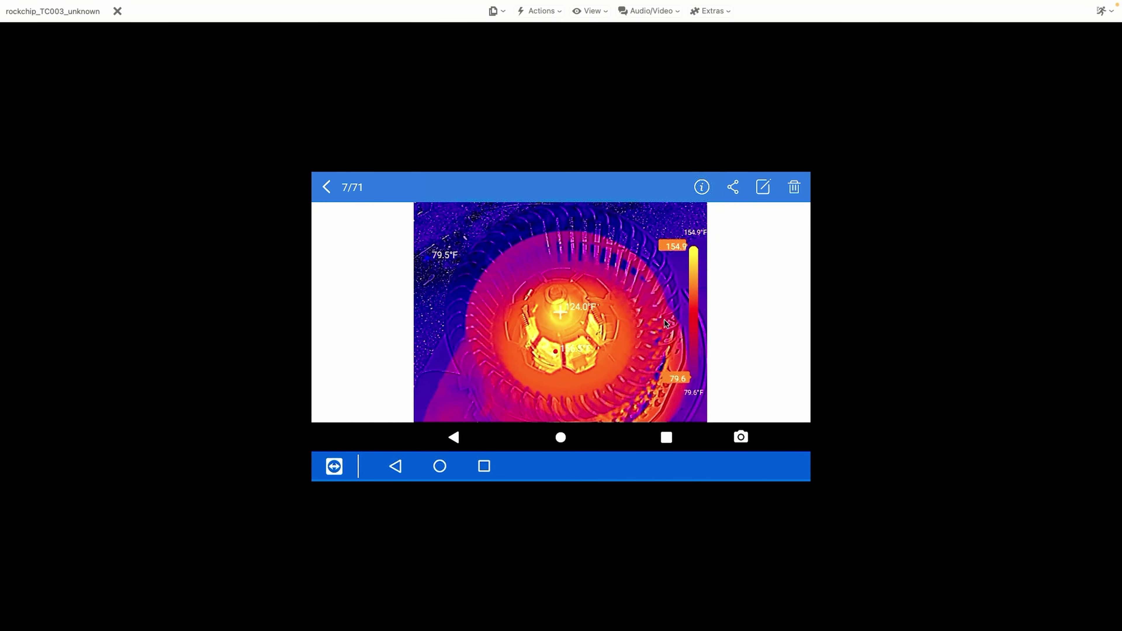
pyautogui.click(325, 188)
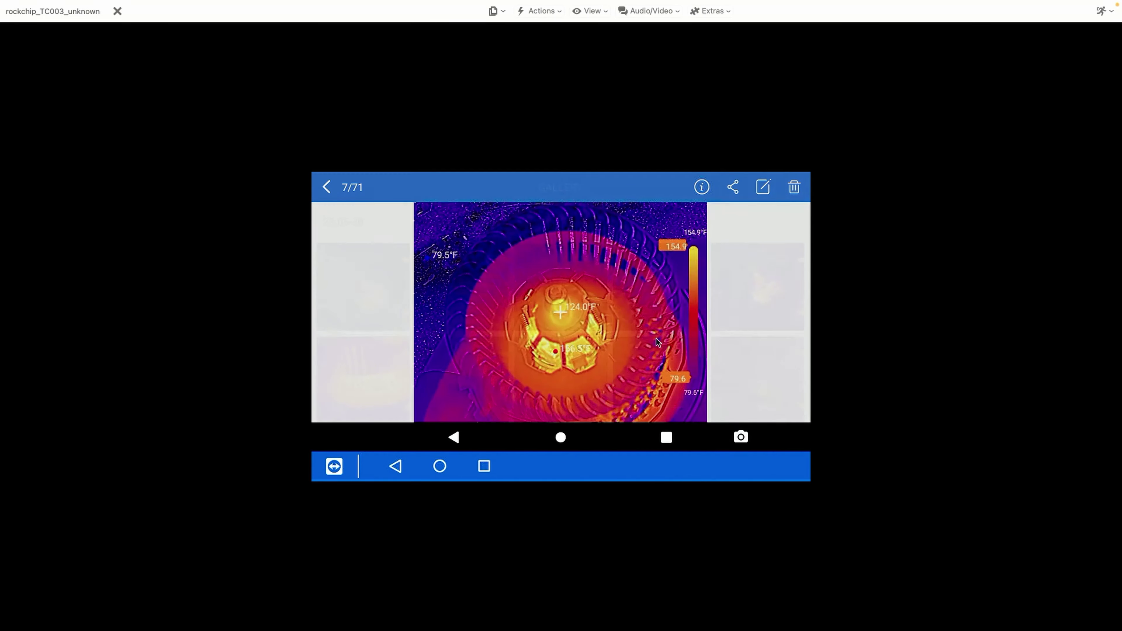
pyautogui.click(589, 381)
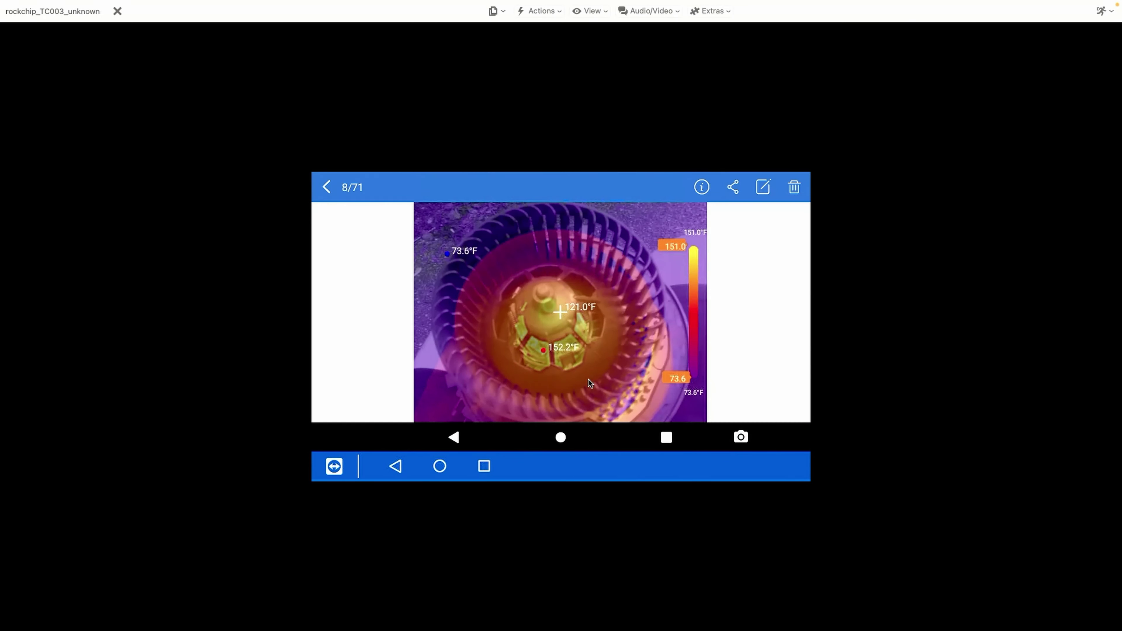
pyautogui.click(330, 189)
pyautogui.click(458, 325)
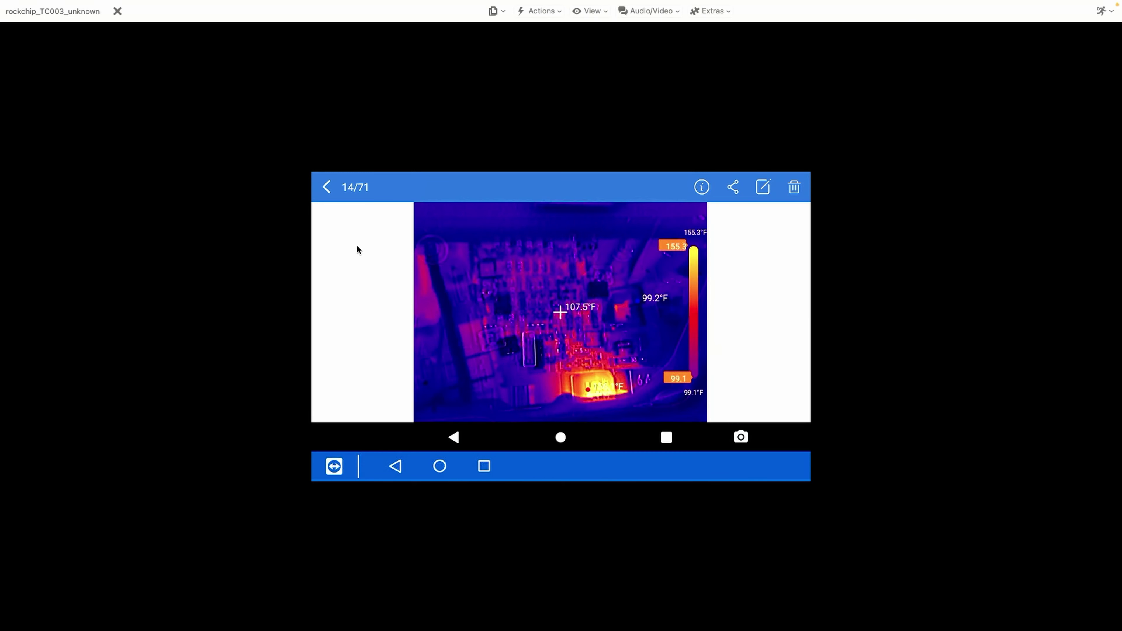
pyautogui.click(332, 191)
# Step: Scroll to the 23-05-16 photos, view the second, then open the third full-size
pyautogui.scroll(-3, 475, 320)
pyautogui.scroll(-3, 476, 322)
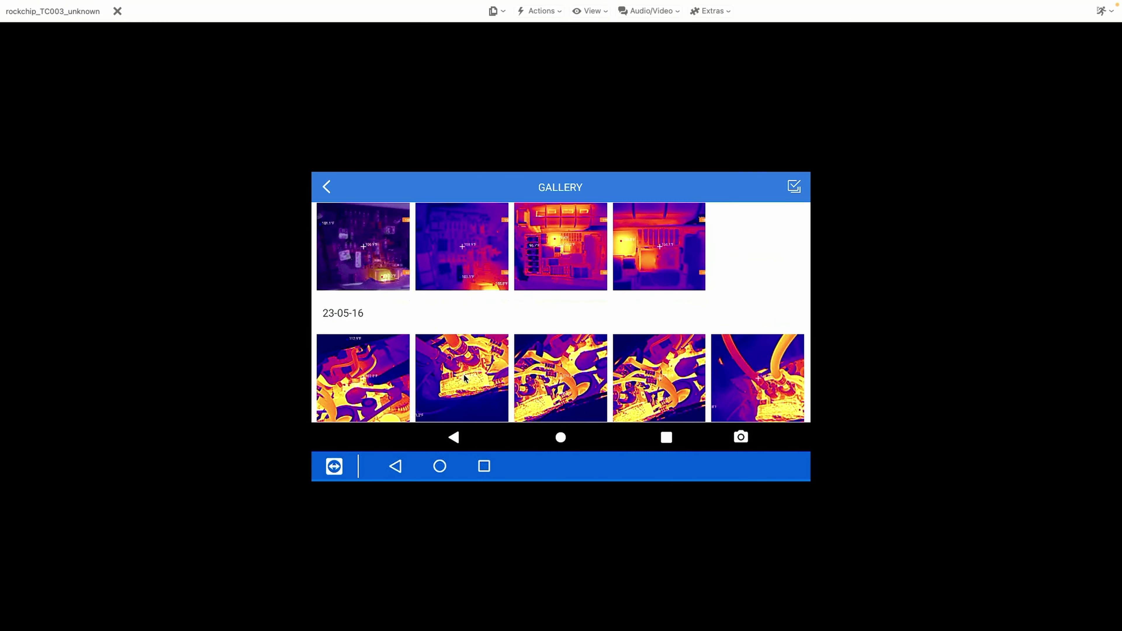
pyautogui.click(464, 377)
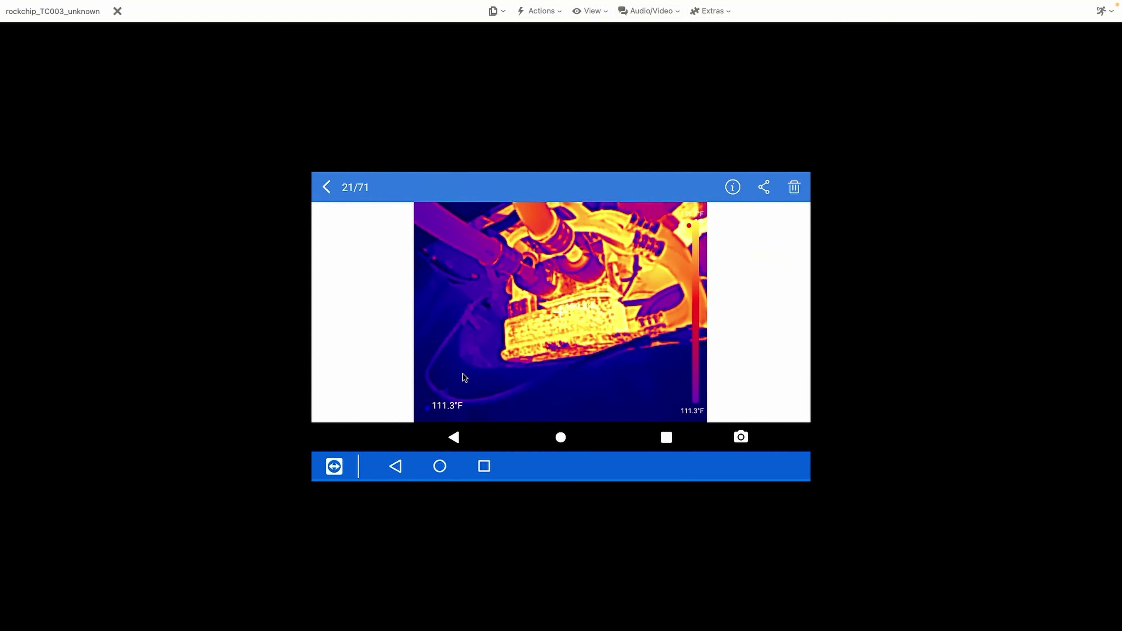
pyautogui.click(321, 188)
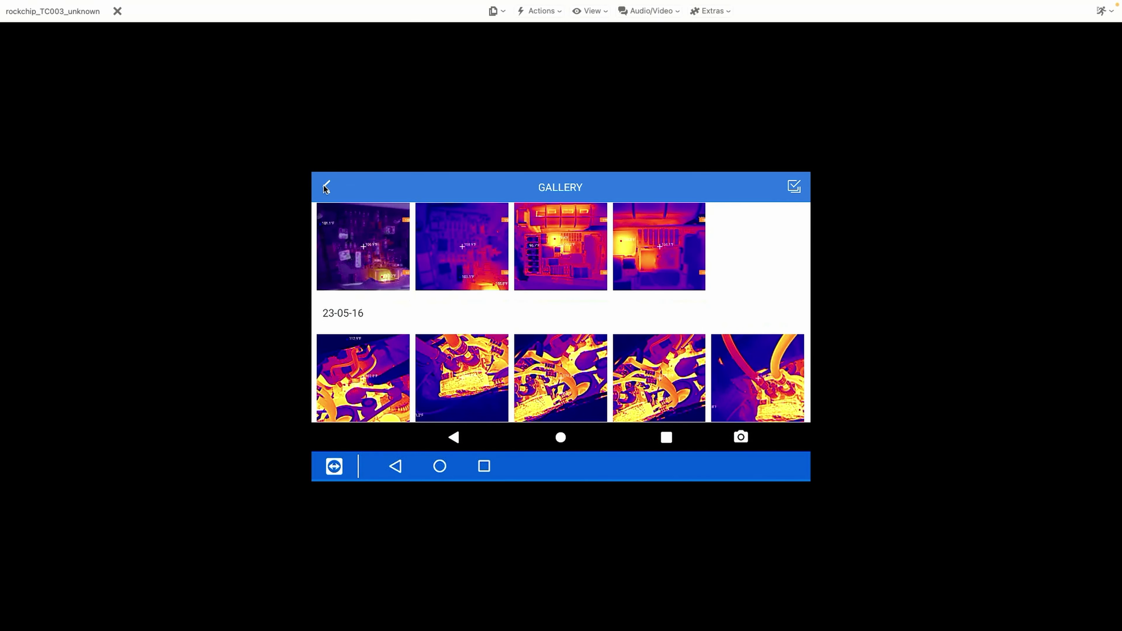
pyautogui.click(569, 343)
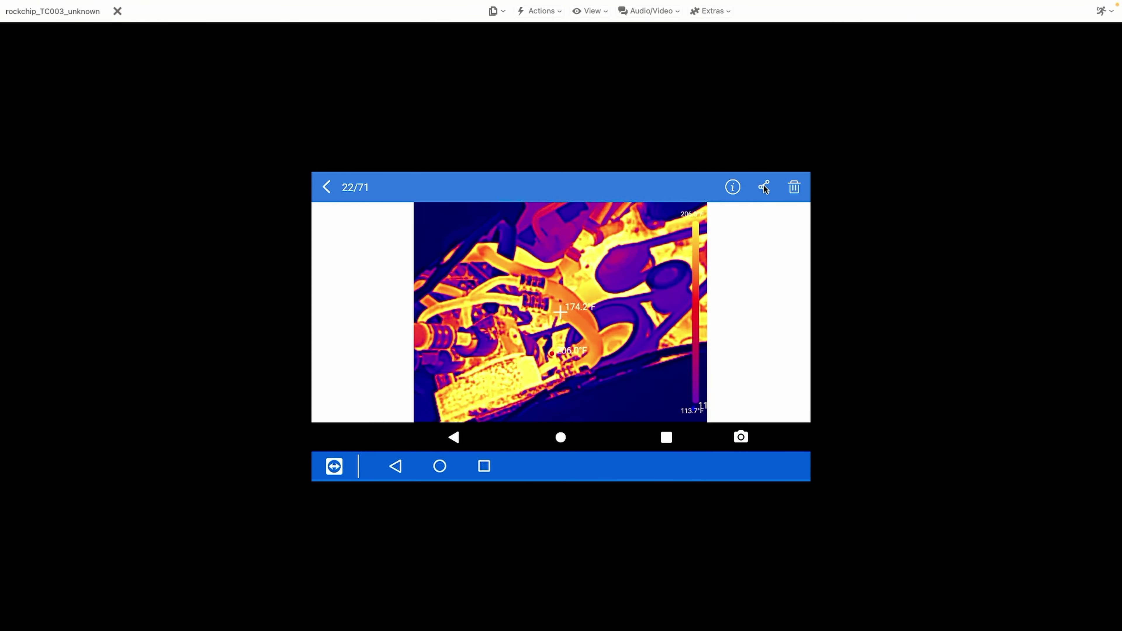
# Step: Bring up the photo's sharing options, dismiss them without sharing, and return to the gallery
pyautogui.click(764, 187)
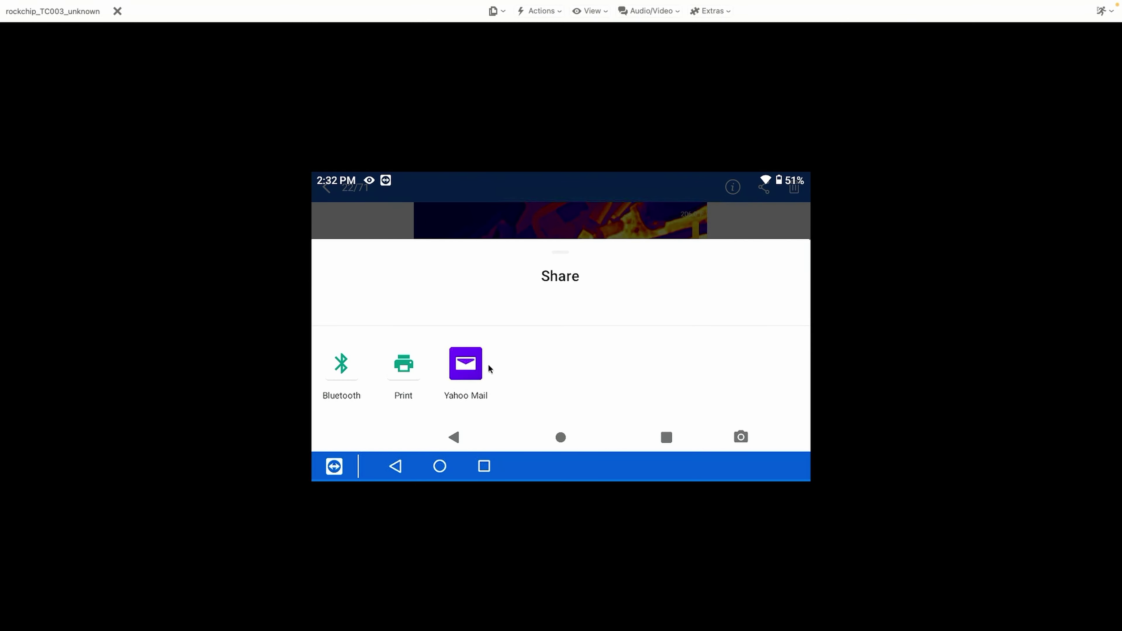
pyautogui.moveTo(561, 260); pyautogui.dragTo(571, 455)
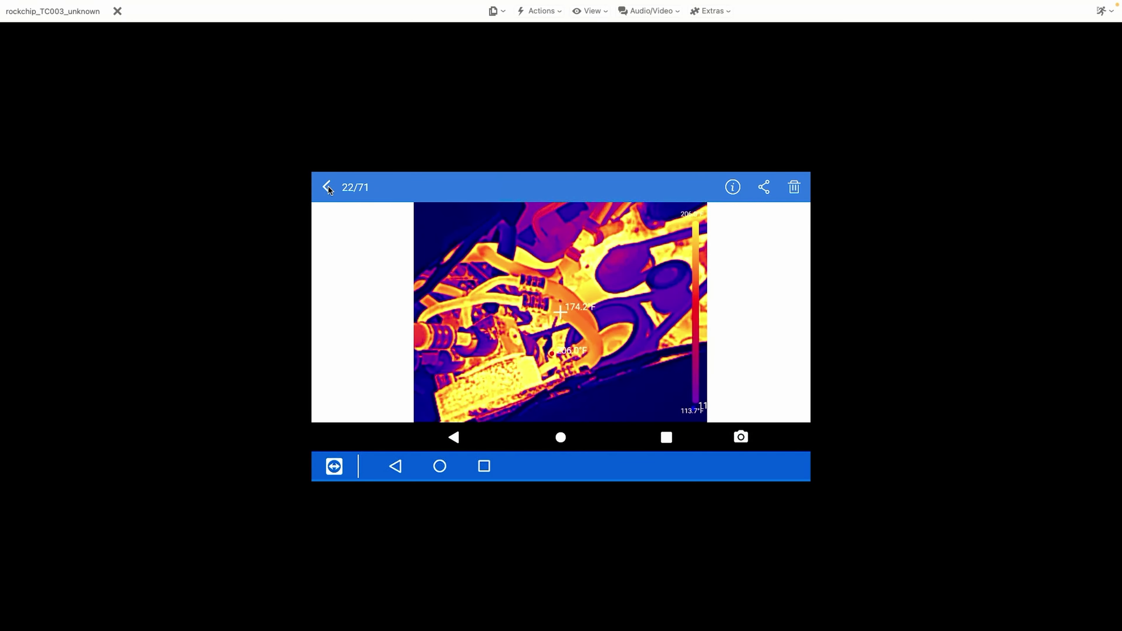
pyautogui.click(327, 188)
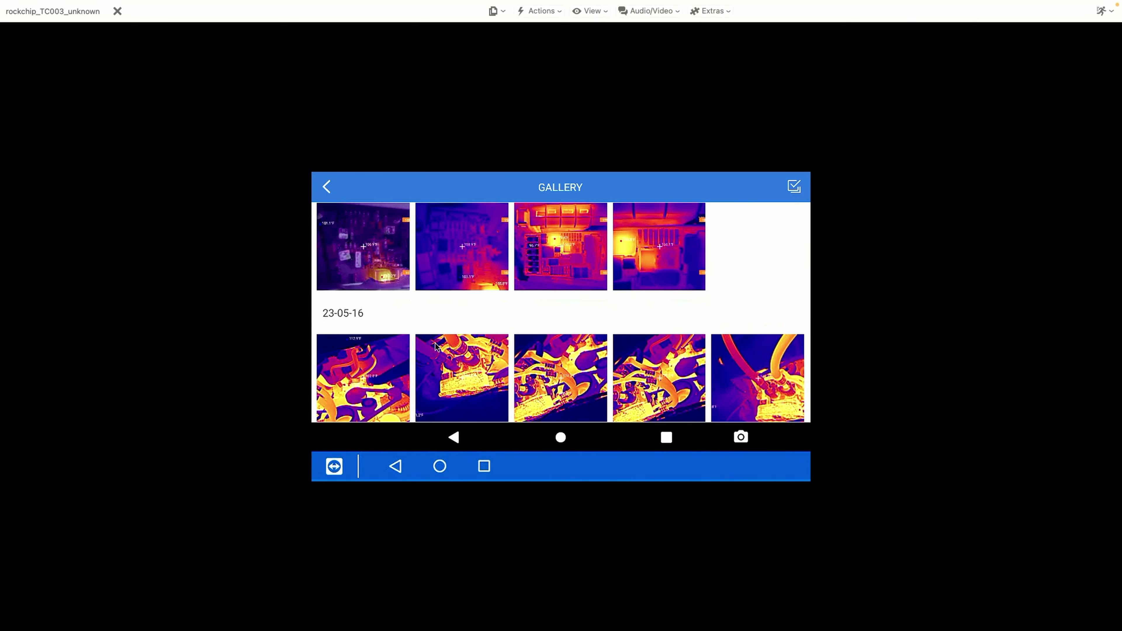
# Step: Scroll down to view the tire photo full-size, then go back to the home menu
pyautogui.scroll(-2, 441, 349)
pyautogui.scroll(-5, 440, 353)
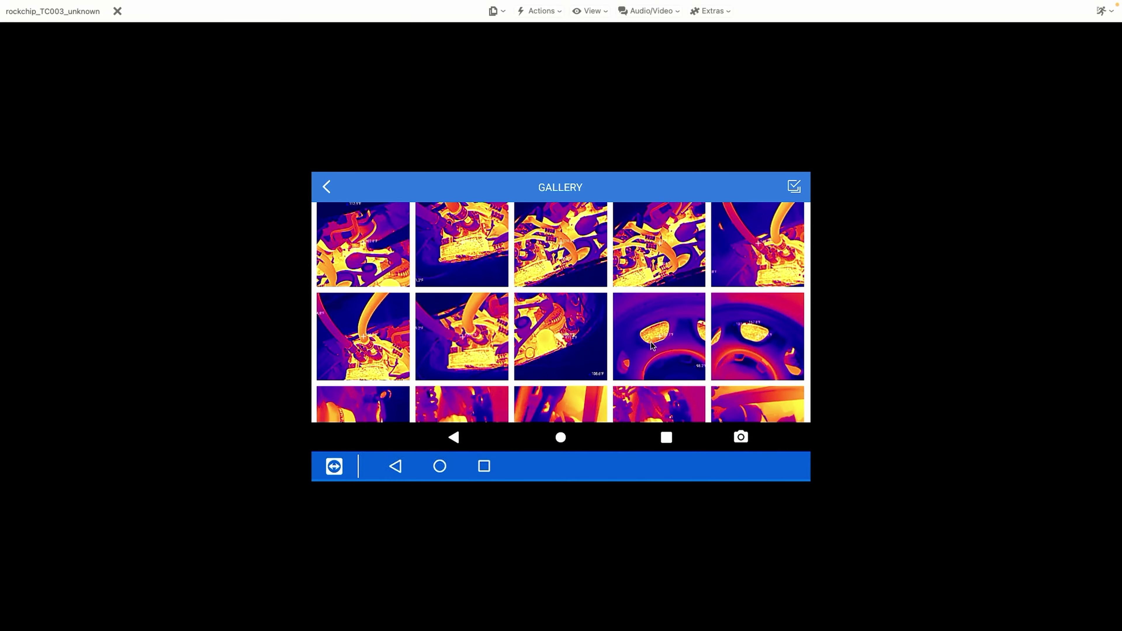
pyautogui.click(635, 348)
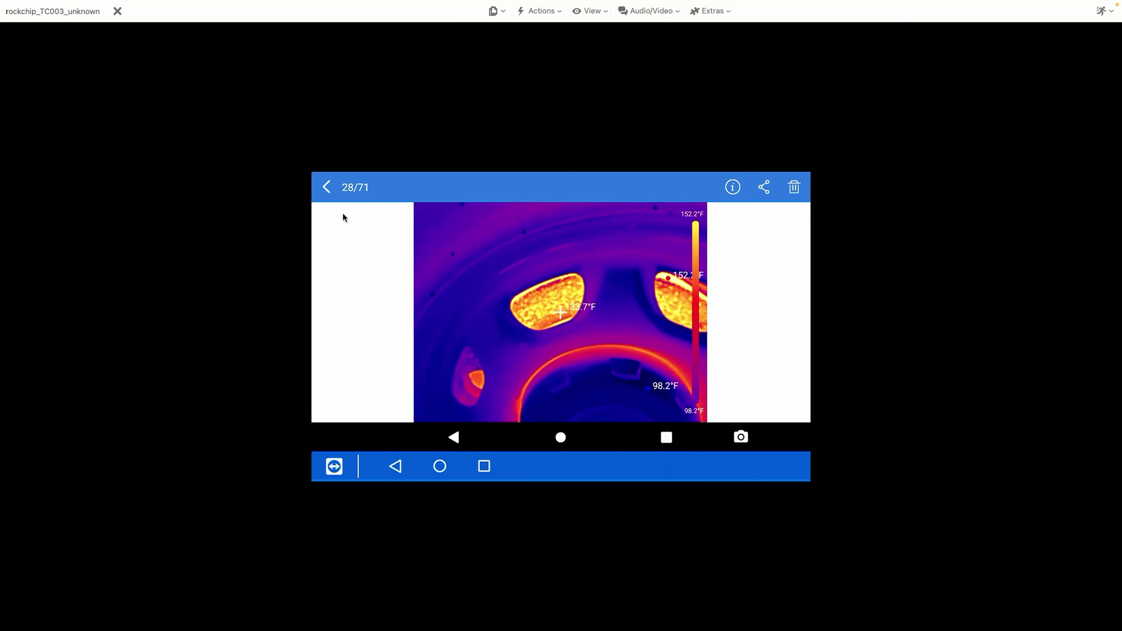
pyautogui.click(327, 186)
pyautogui.click(327, 186)
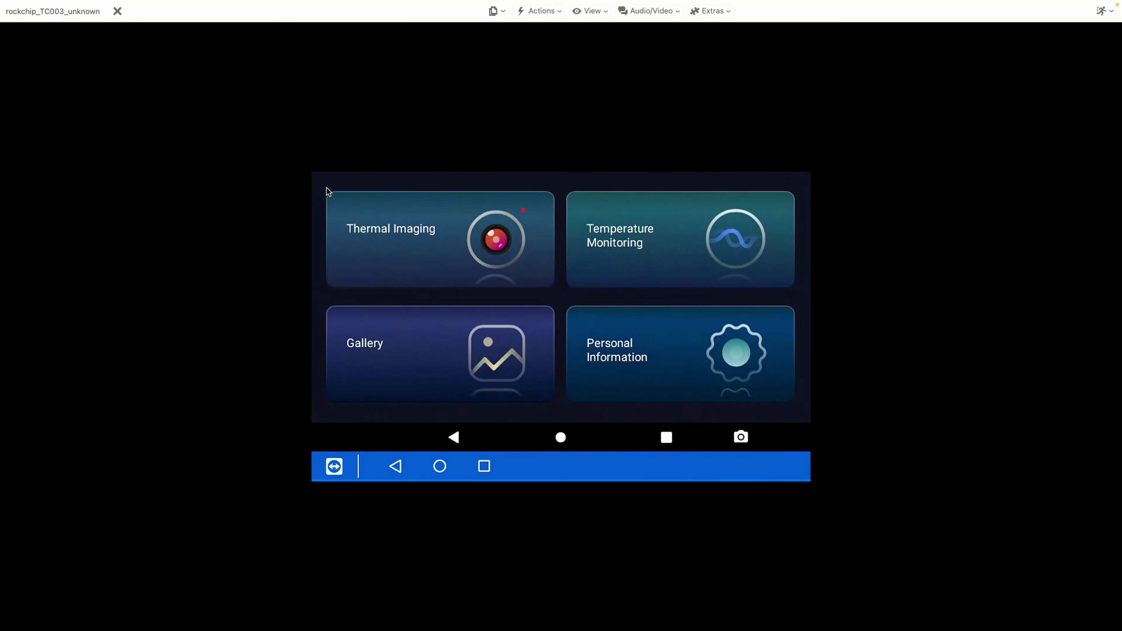
# Step: Start Temperature Monitoring with the Dot type confirmed and proceed to selecting a place
pyautogui.click(633, 268)
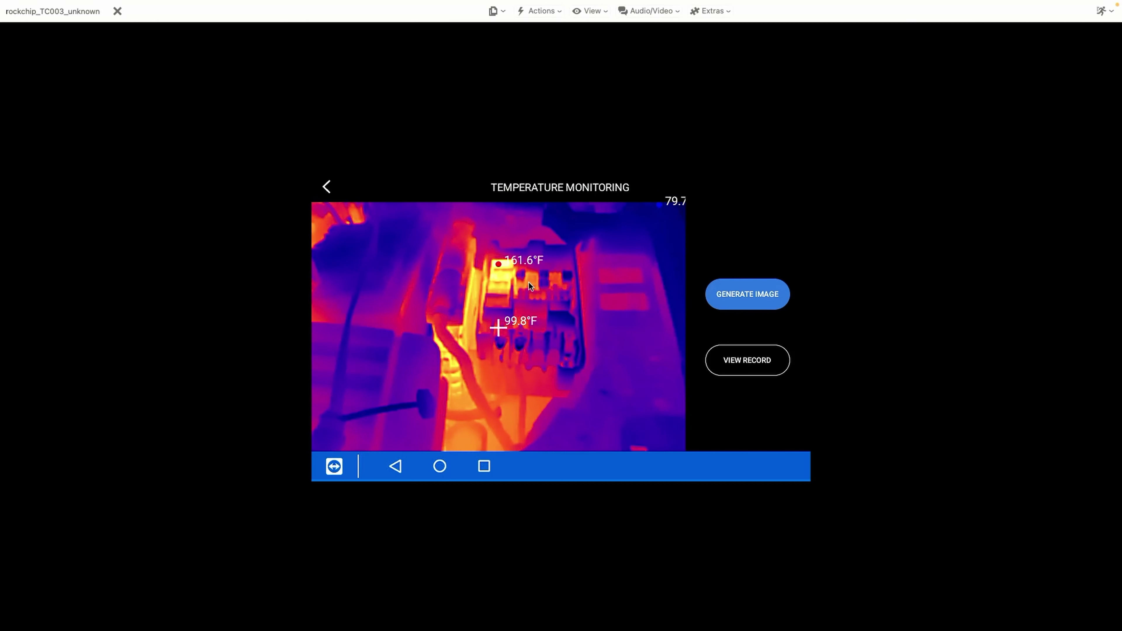
pyautogui.click(750, 296)
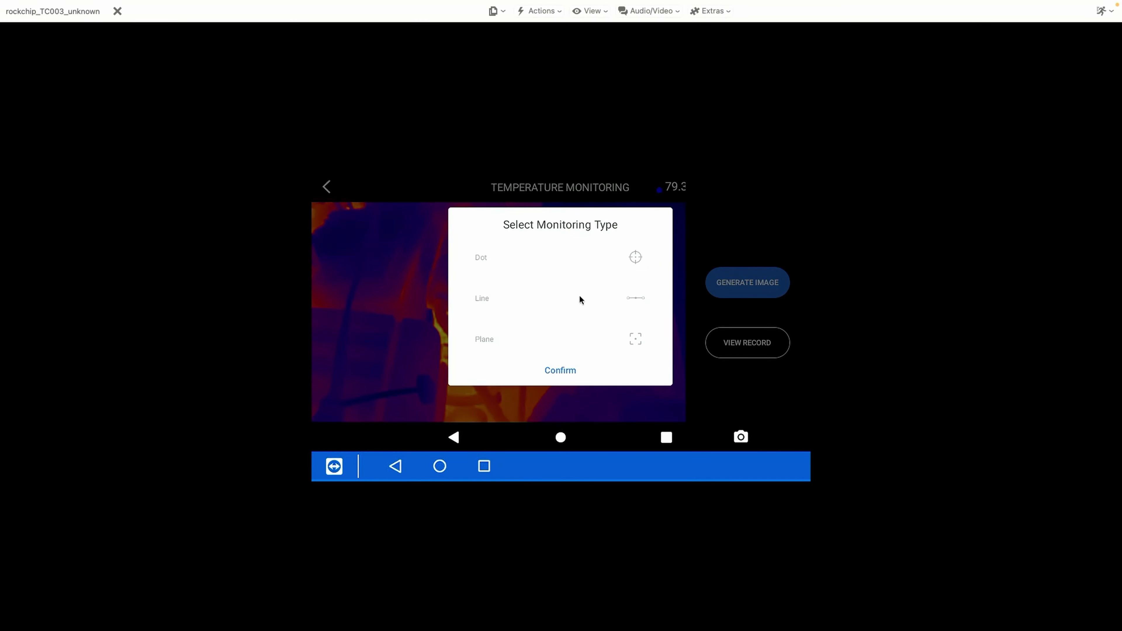
pyautogui.click(631, 257)
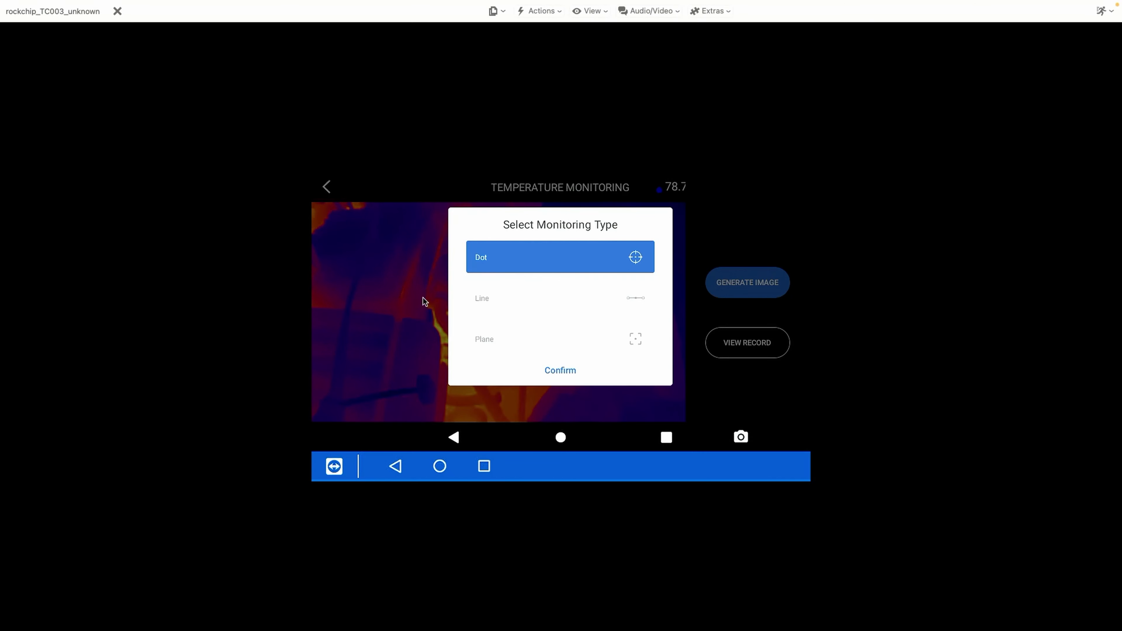
pyautogui.click(551, 370)
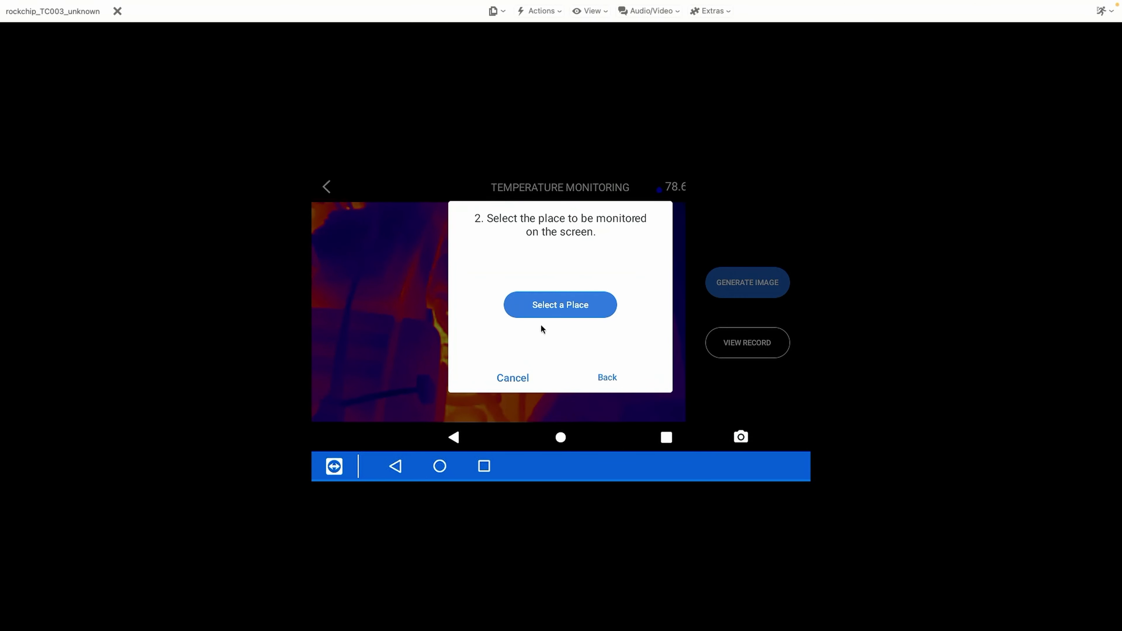
pyautogui.click(555, 305)
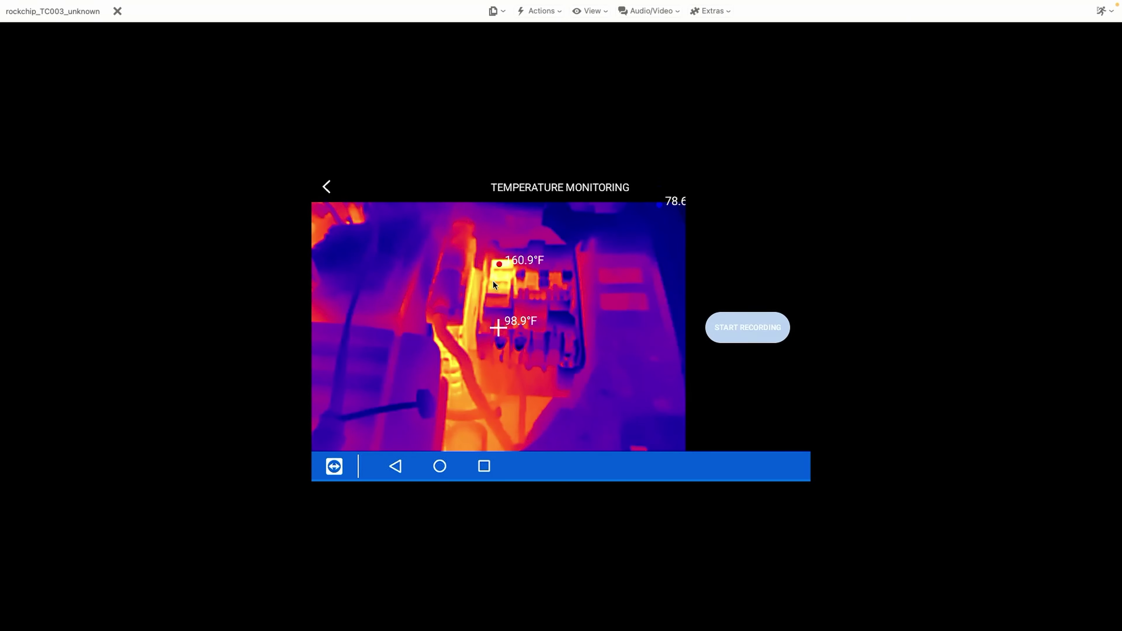
# Step: Place the monitoring dot on the hot component and record its temperature, holding near 133°F
pyautogui.click(499, 272)
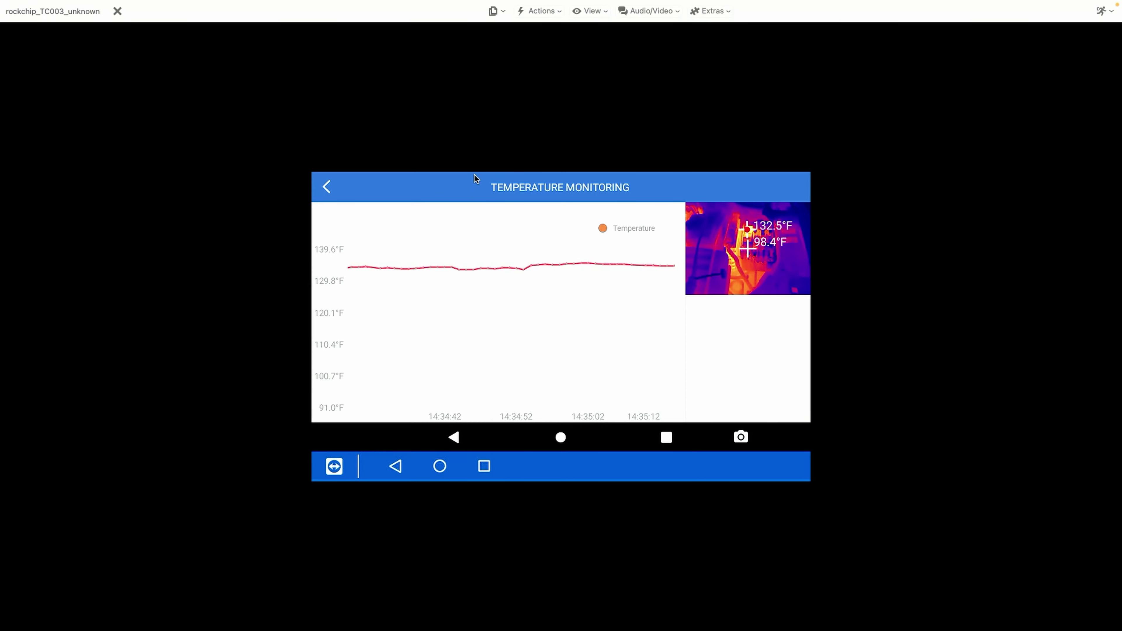
pyautogui.moveTo(477, 171); pyautogui.dragTo(461, 346)
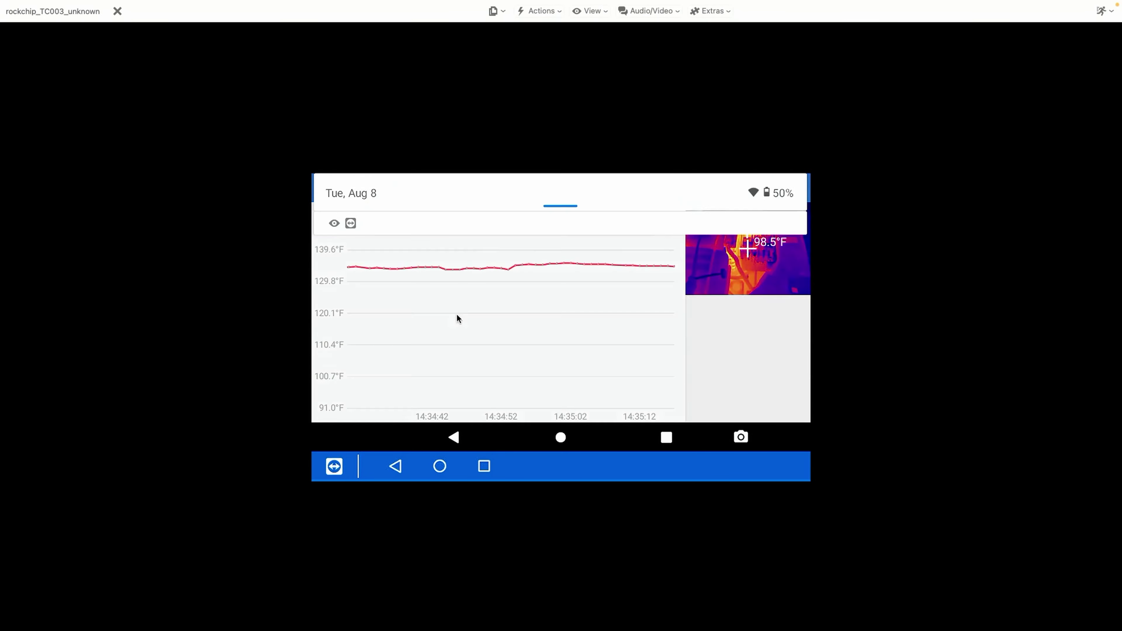
pyautogui.moveTo(568, 229); pyautogui.dragTo(550, 339)
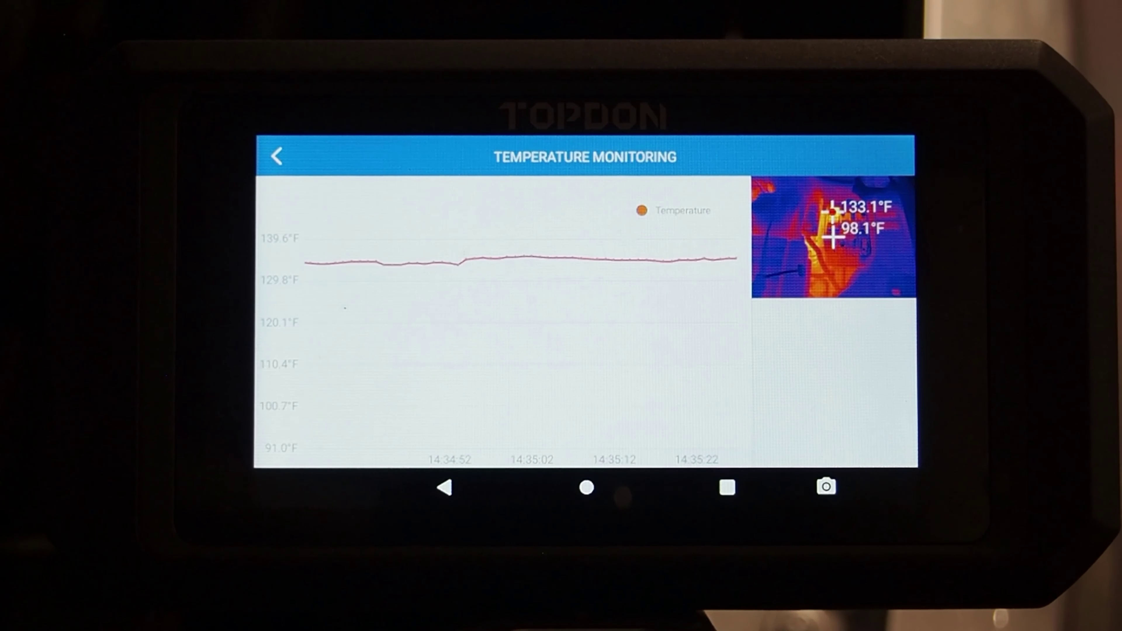
# Step: Open and close the quick settings panel, ending at the Dot/Line/Plane monitoring type choice
pyautogui.click(663, 287)
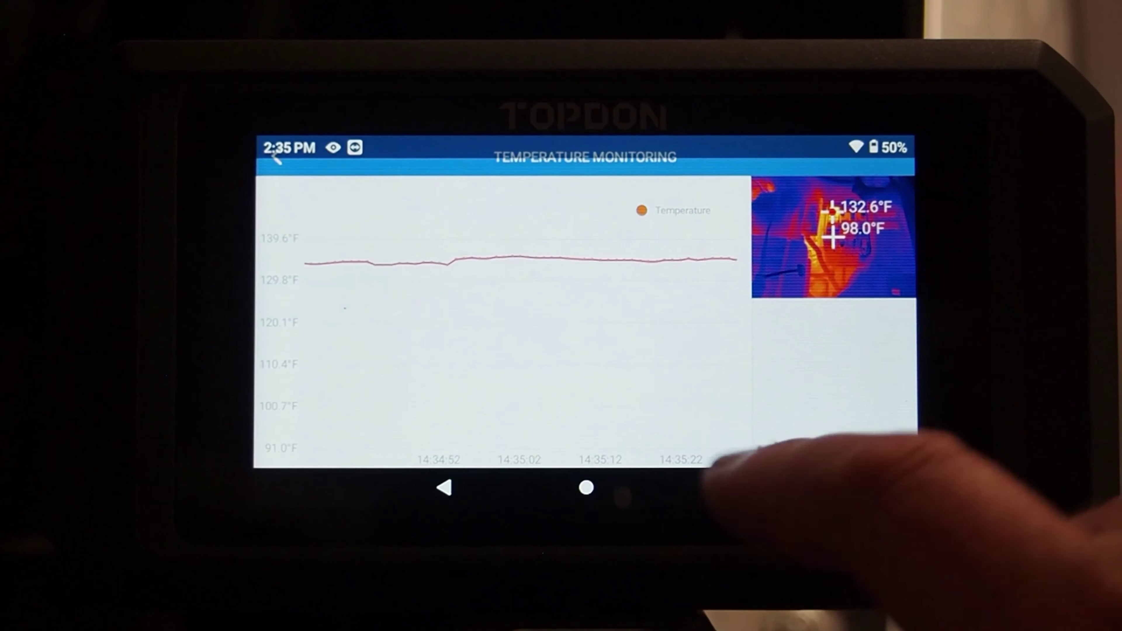
pyautogui.moveTo(574, 185); pyautogui.dragTo(656, 424)
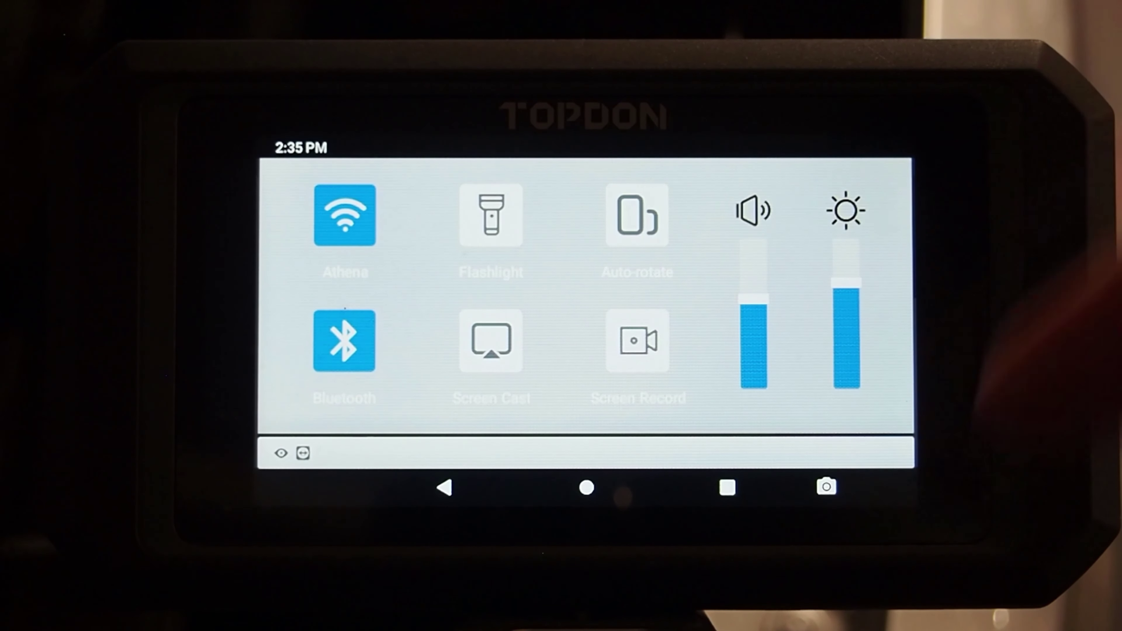
pyautogui.click(443, 487)
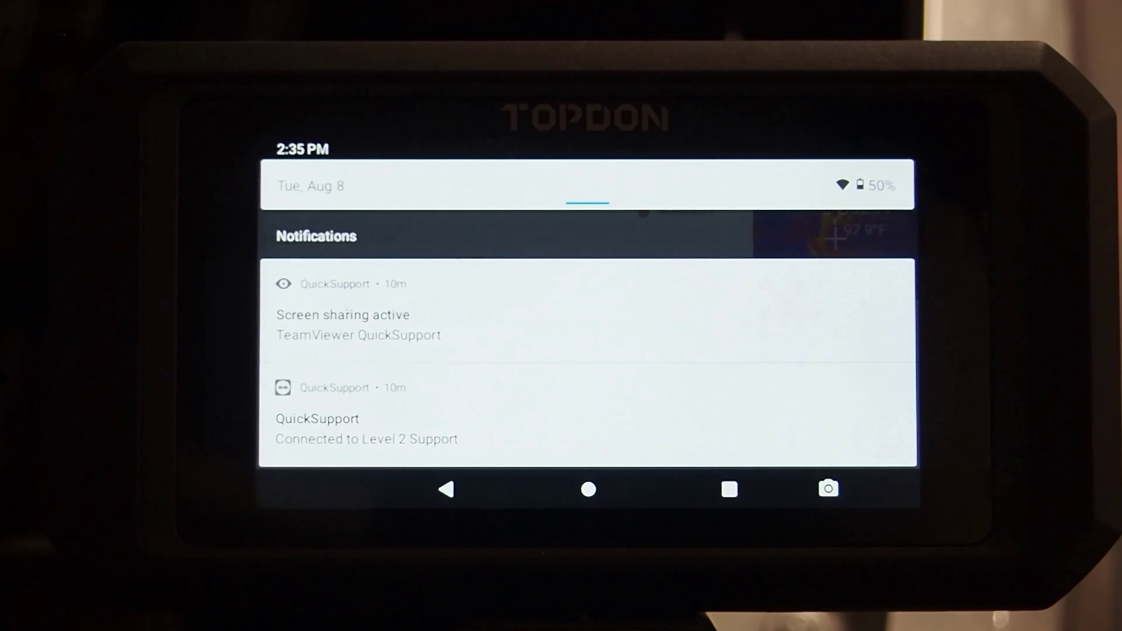
pyautogui.click(443, 489)
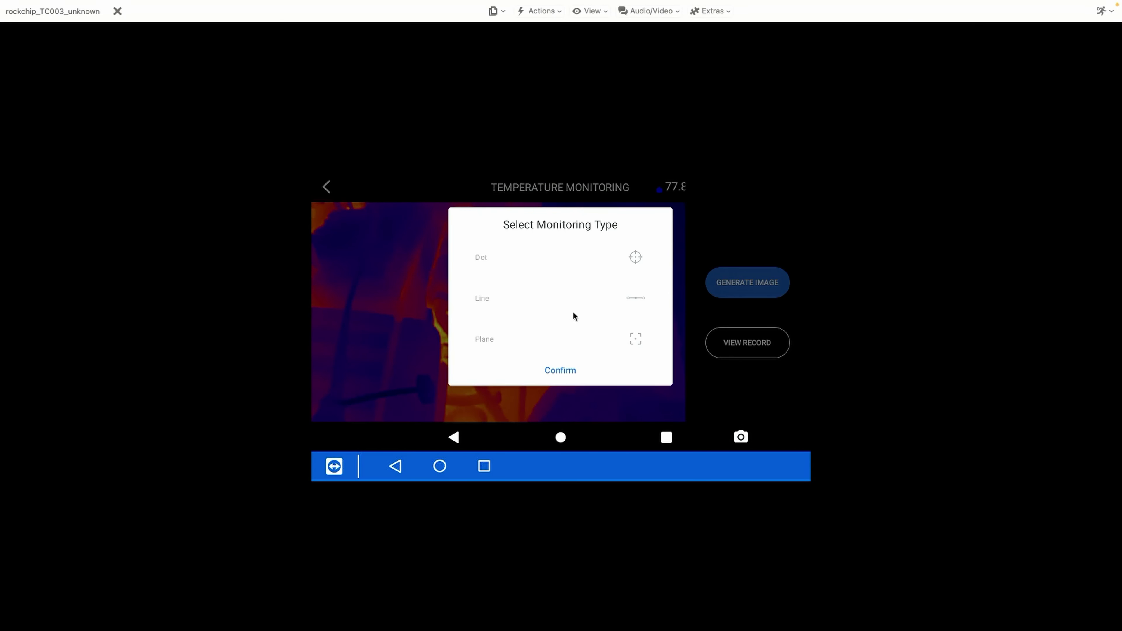
# Step: Confirm Plane monitoring, mark an area on the breaker, and record its highest and lowest temperatures
pyautogui.click(598, 341)
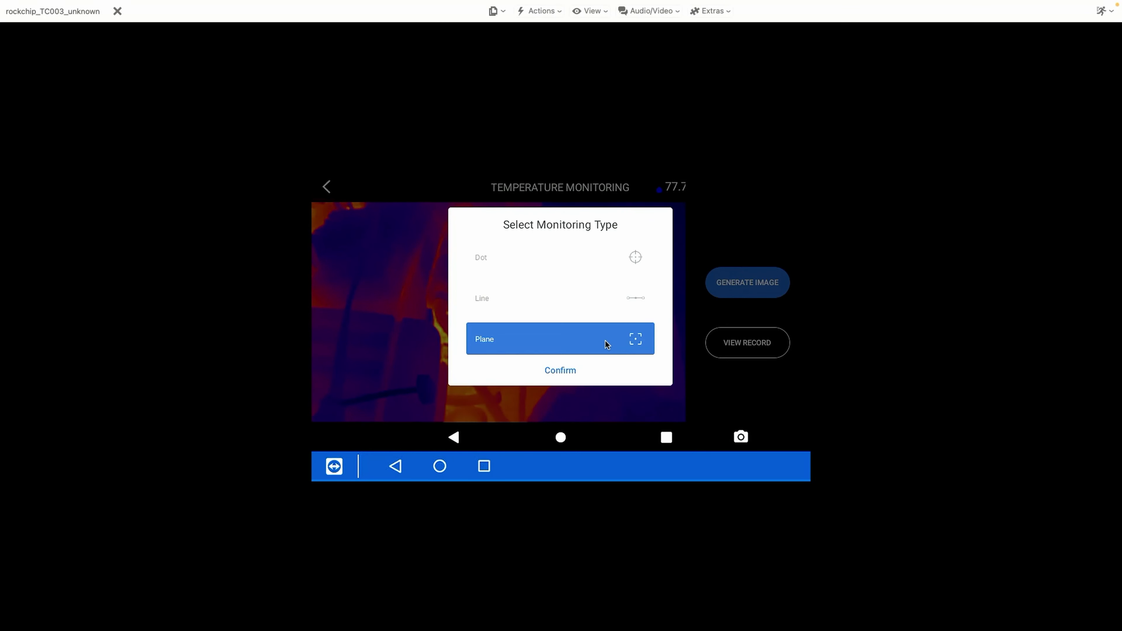
pyautogui.click(567, 366)
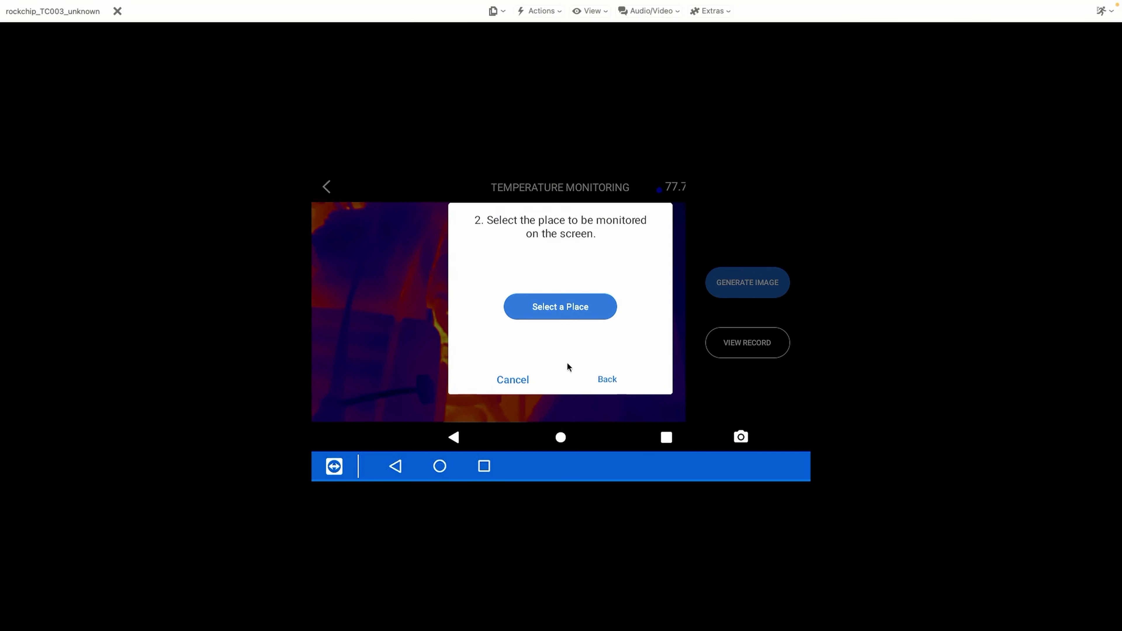
pyautogui.click(561, 308)
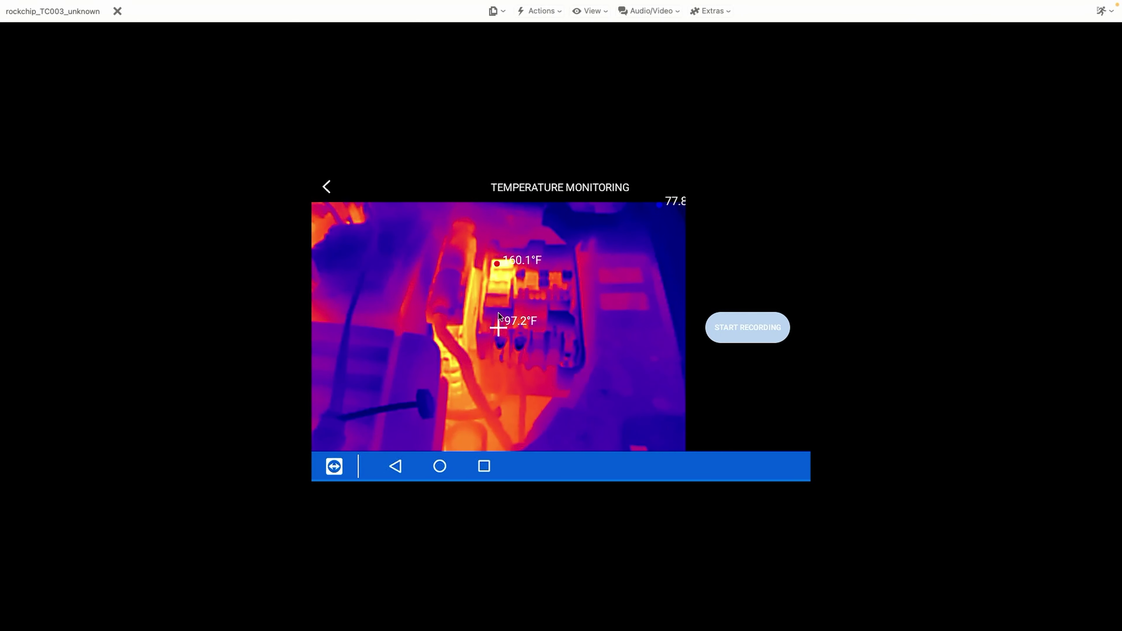
pyautogui.moveTo(499, 257); pyautogui.dragTo(506, 313)
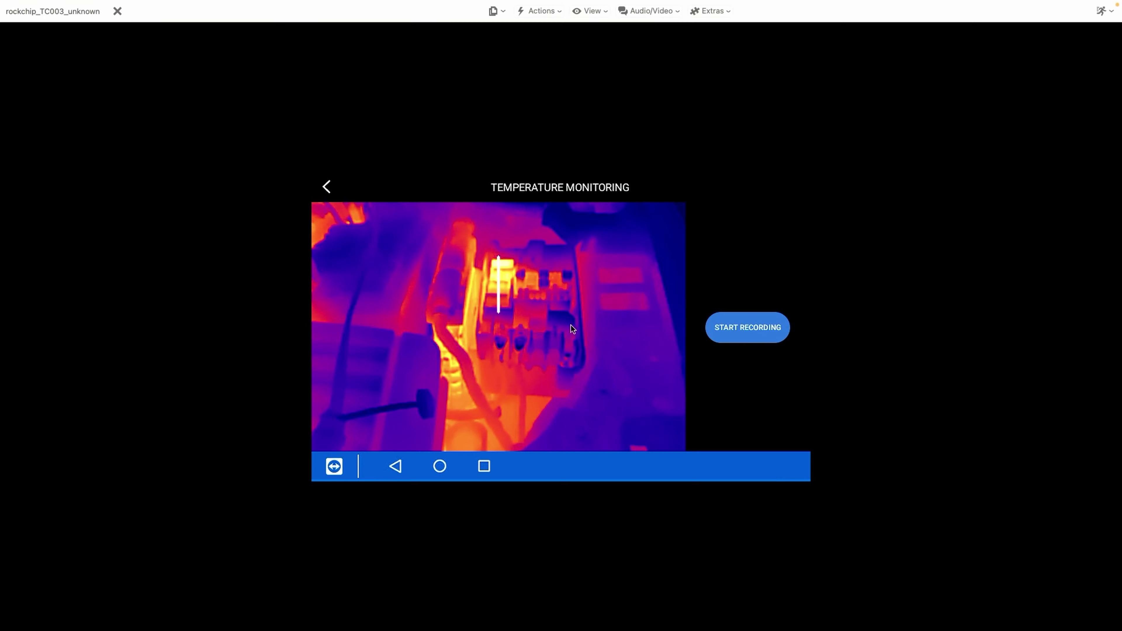
pyautogui.click(728, 328)
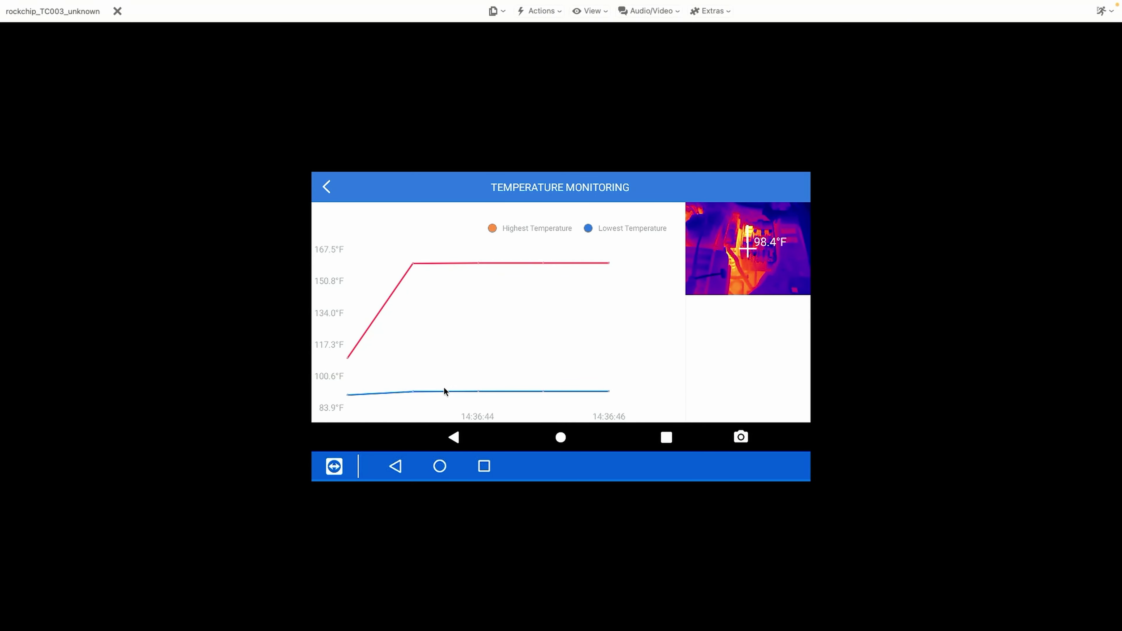
# Step: Leave monitoring, open Thermal Imaging, and try Automatic Recognition and the normal -4~302°F range
pyautogui.click(332, 187)
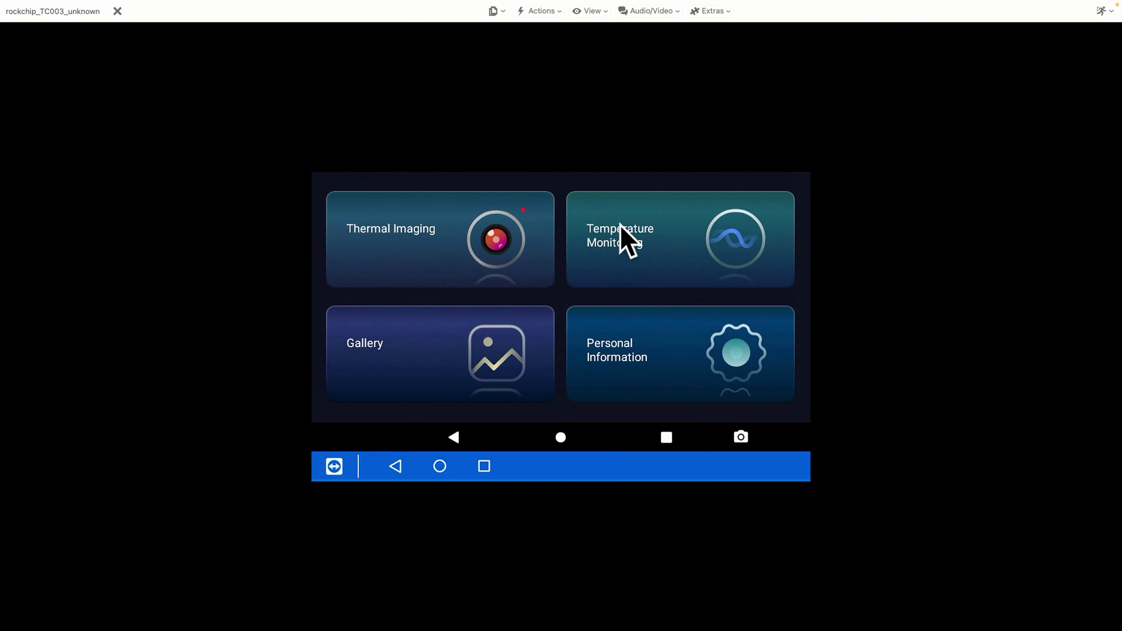
pyautogui.click(427, 242)
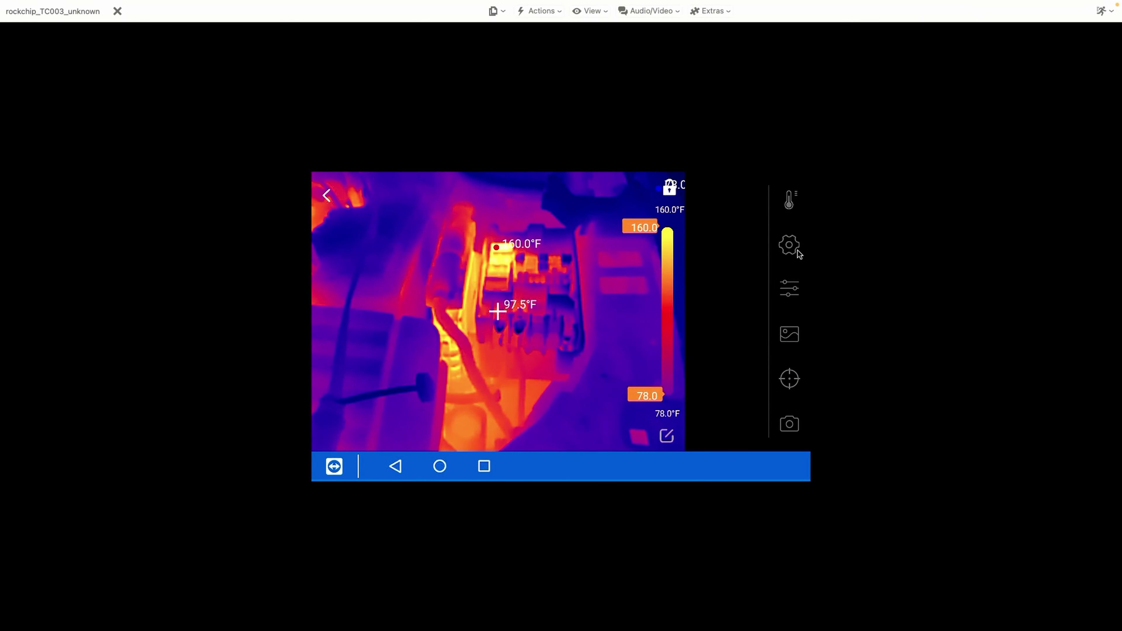
pyautogui.click(793, 209)
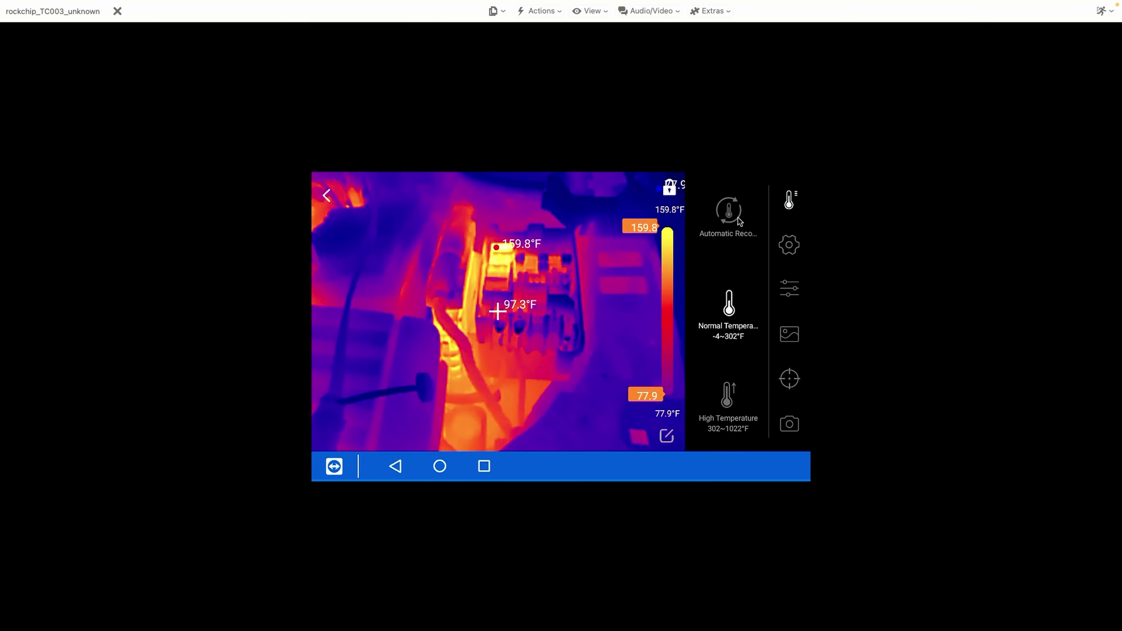
pyautogui.click(737, 216)
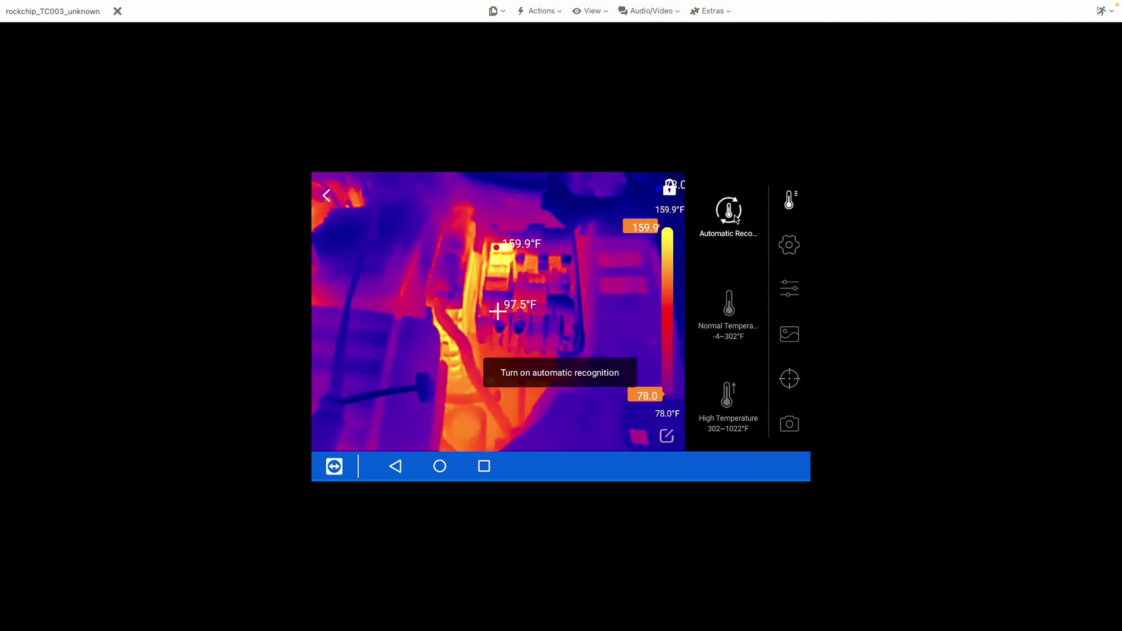
pyautogui.click(728, 318)
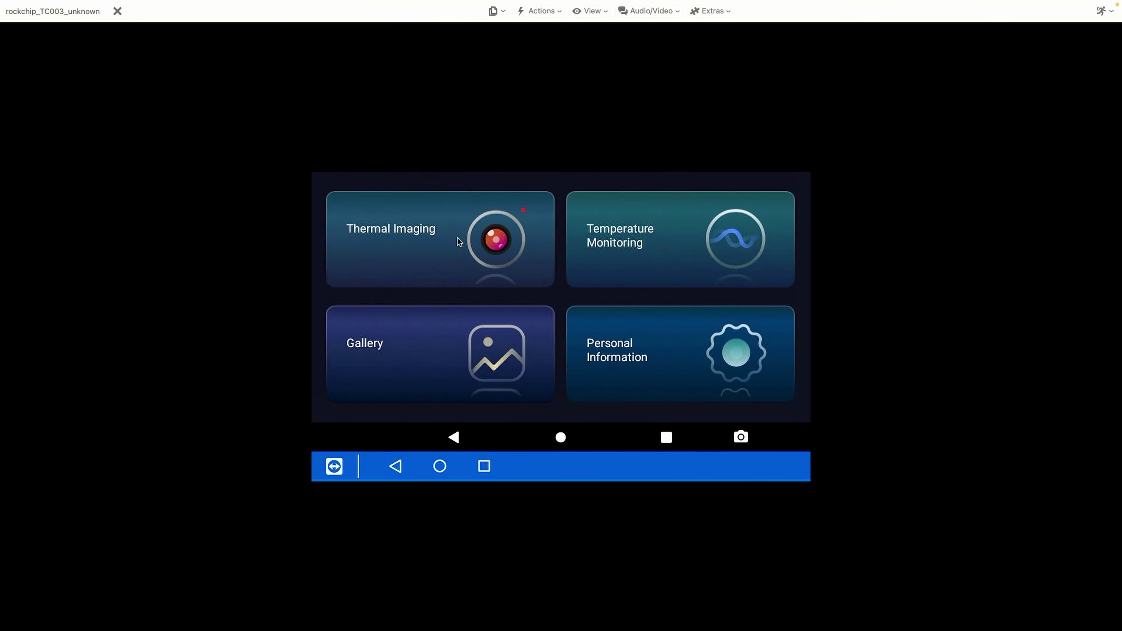
# Step: Reopen the live Thermal Imaging view and set the temperature range to Automatic Recognition
pyautogui.click(460, 244)
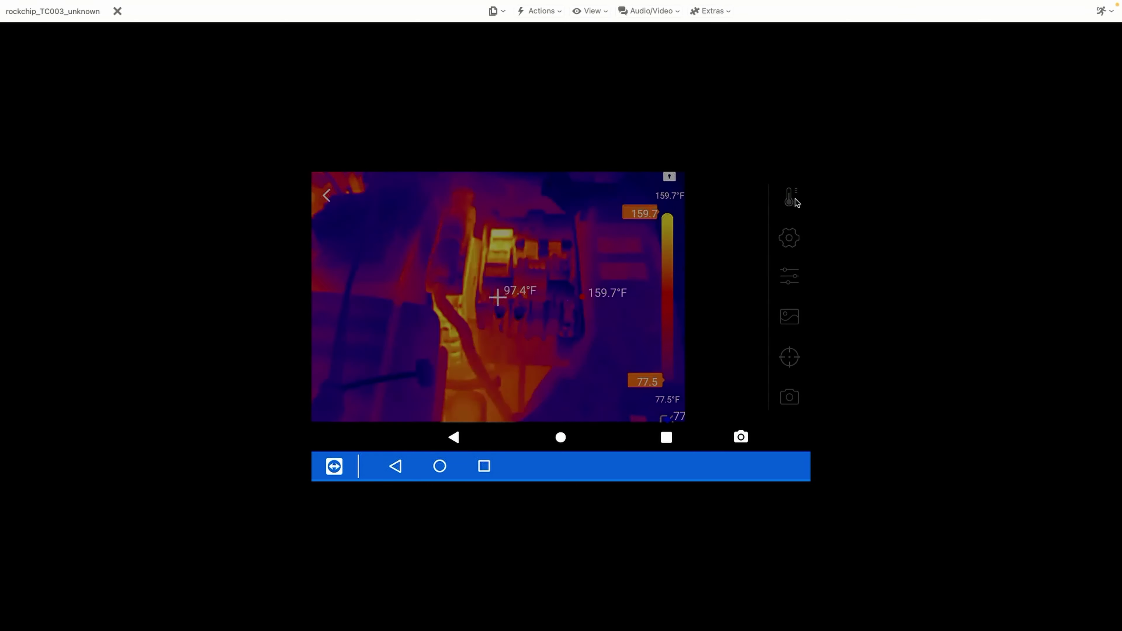
pyautogui.click(794, 201)
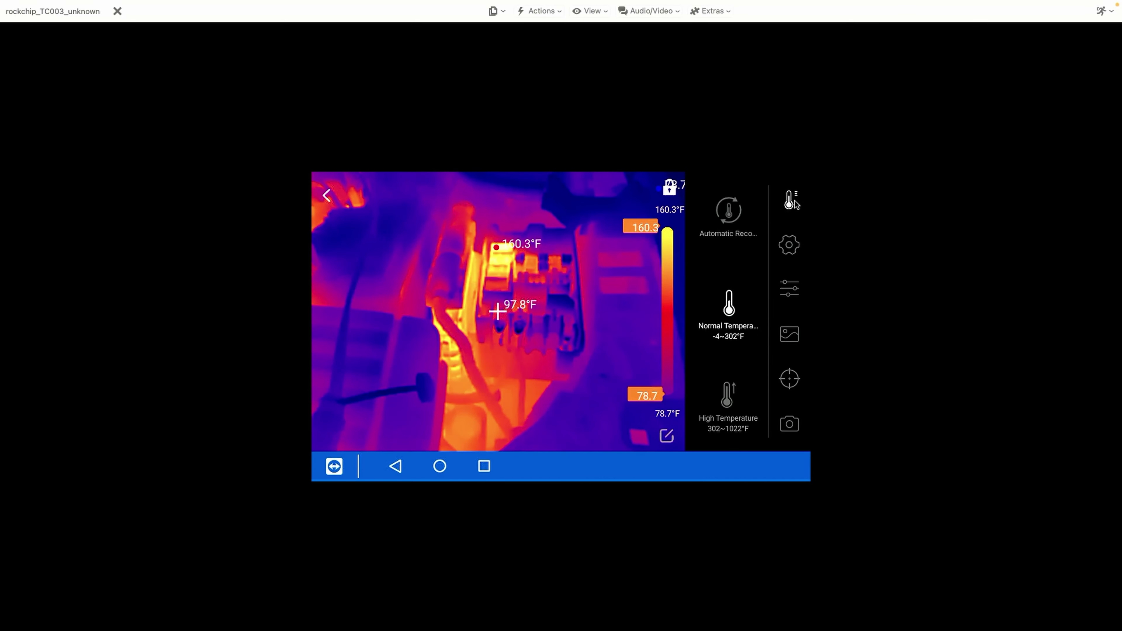
pyautogui.click(728, 212)
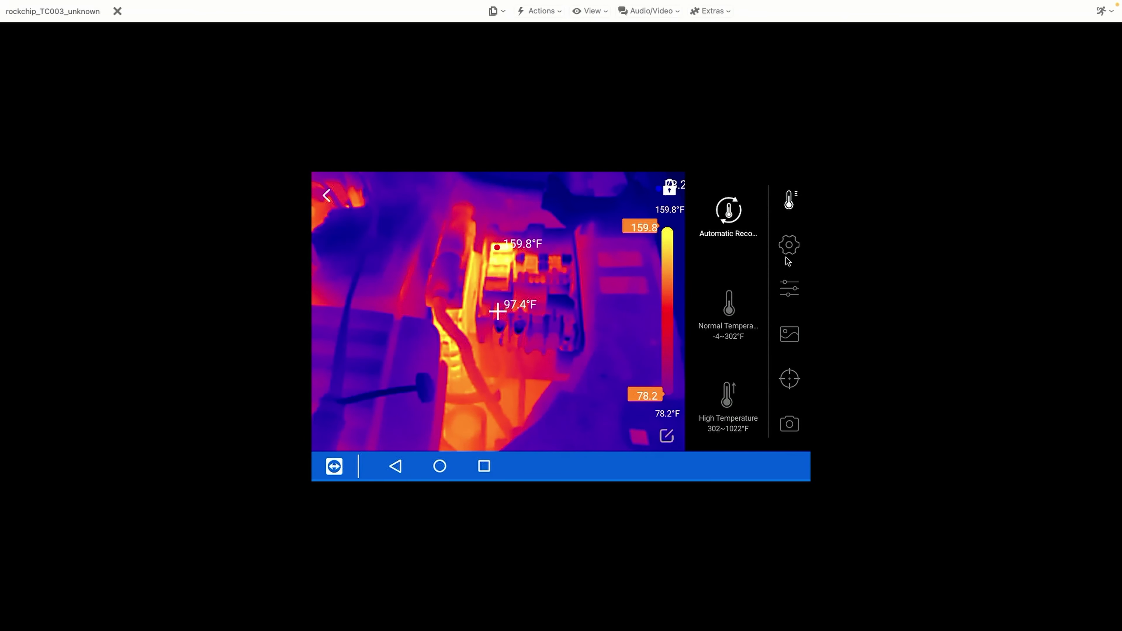
# Step: Test other image contrast levels, returning to 50, then bring up the Details slider at 2
pyautogui.click(791, 244)
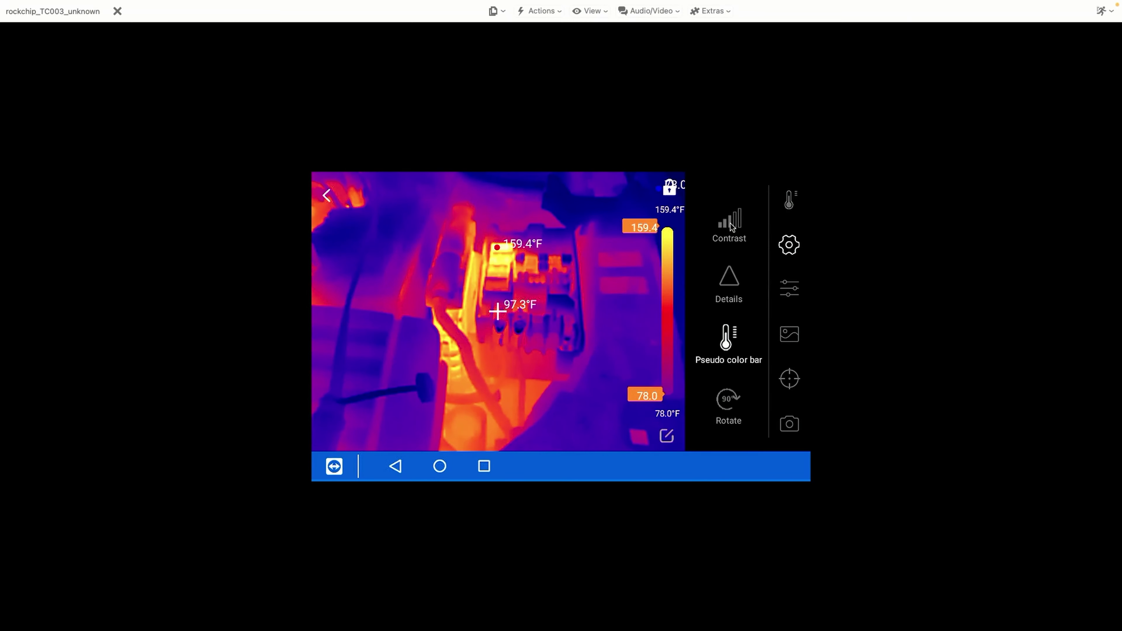
pyautogui.click(709, 239)
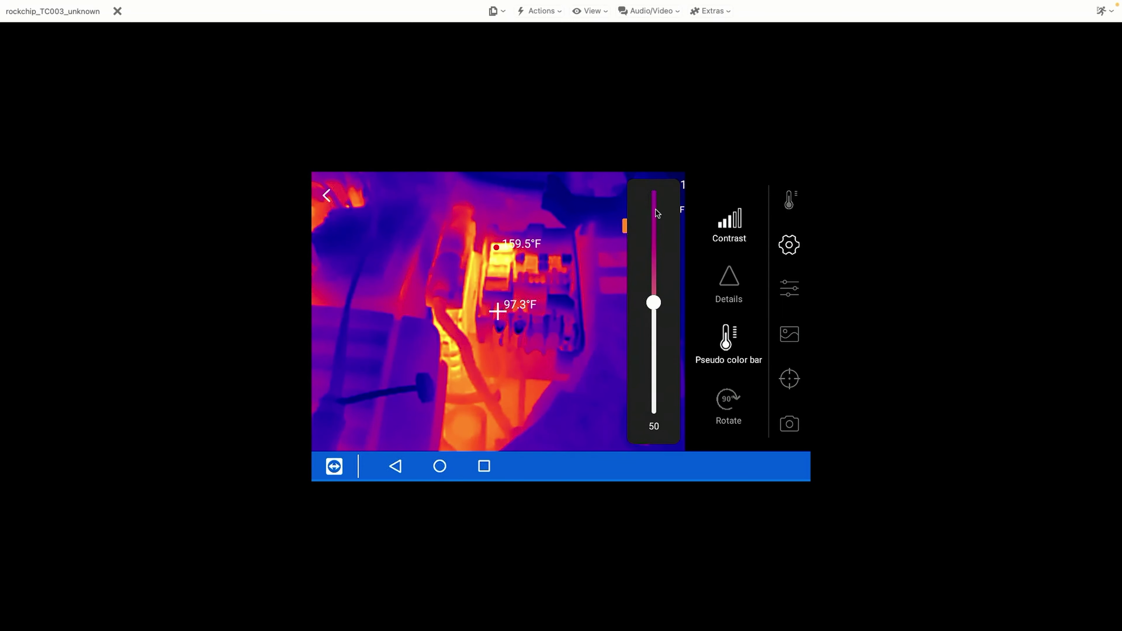
pyautogui.moveTo(655, 221); pyautogui.dragTo(644, 394)
pyautogui.click(728, 283)
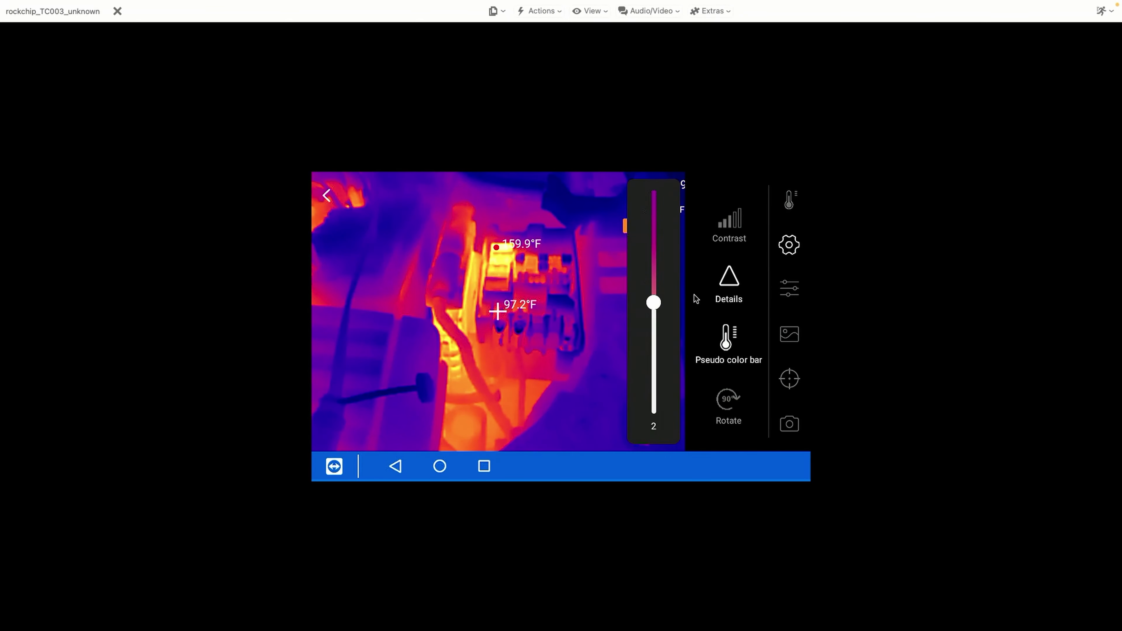
# Step: Try Details levels 4 and 0, then set Details back to 2
pyautogui.moveTo(652, 313); pyautogui.dragTo(646, 431)
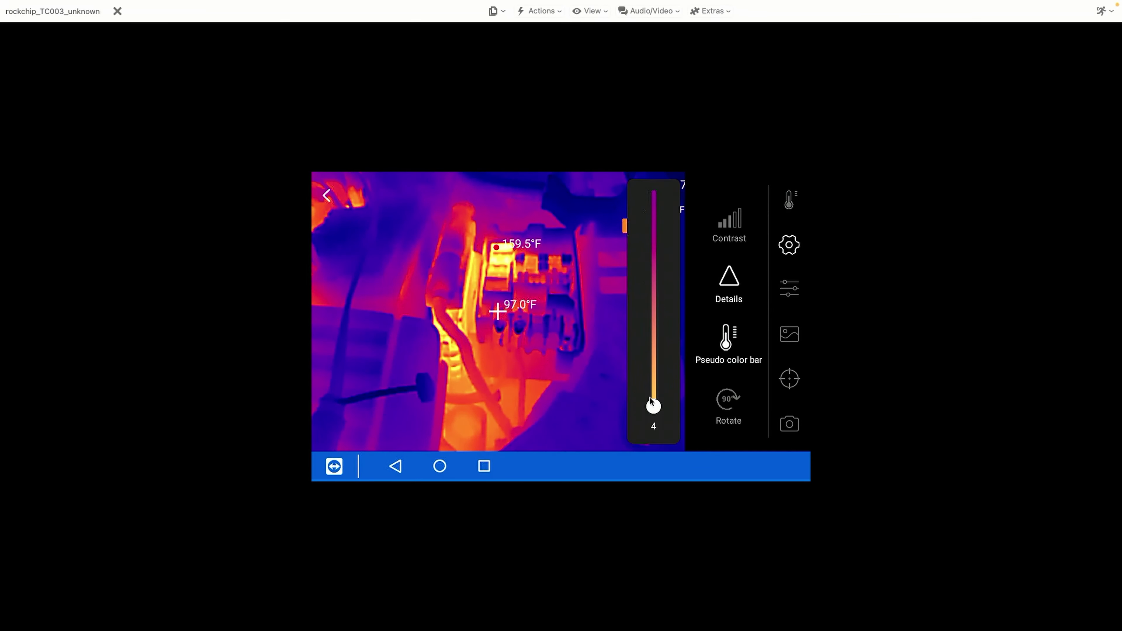
pyautogui.click(652, 187)
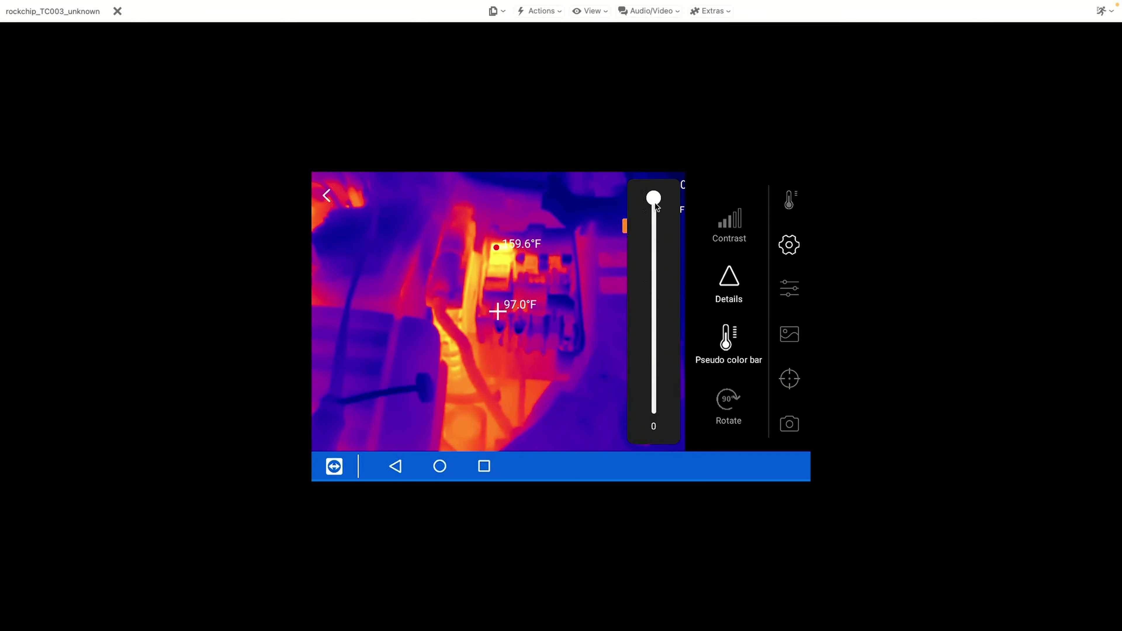
pyautogui.click(646, 317)
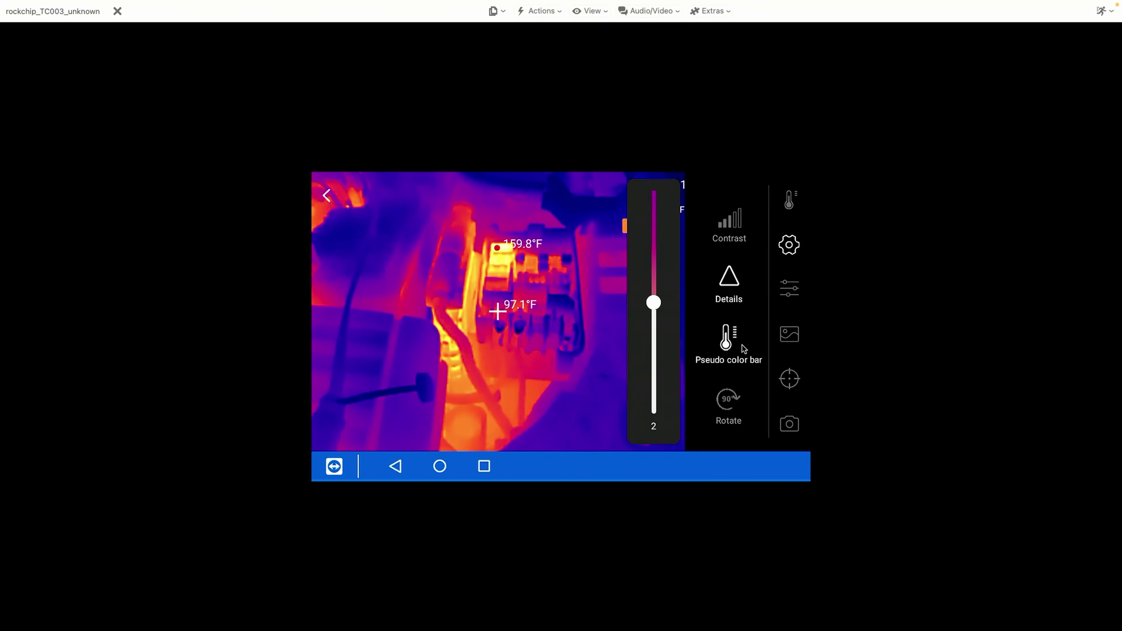
# Step: Toggle the pseudo color bar off, on, and finally off again
pyautogui.click(731, 342)
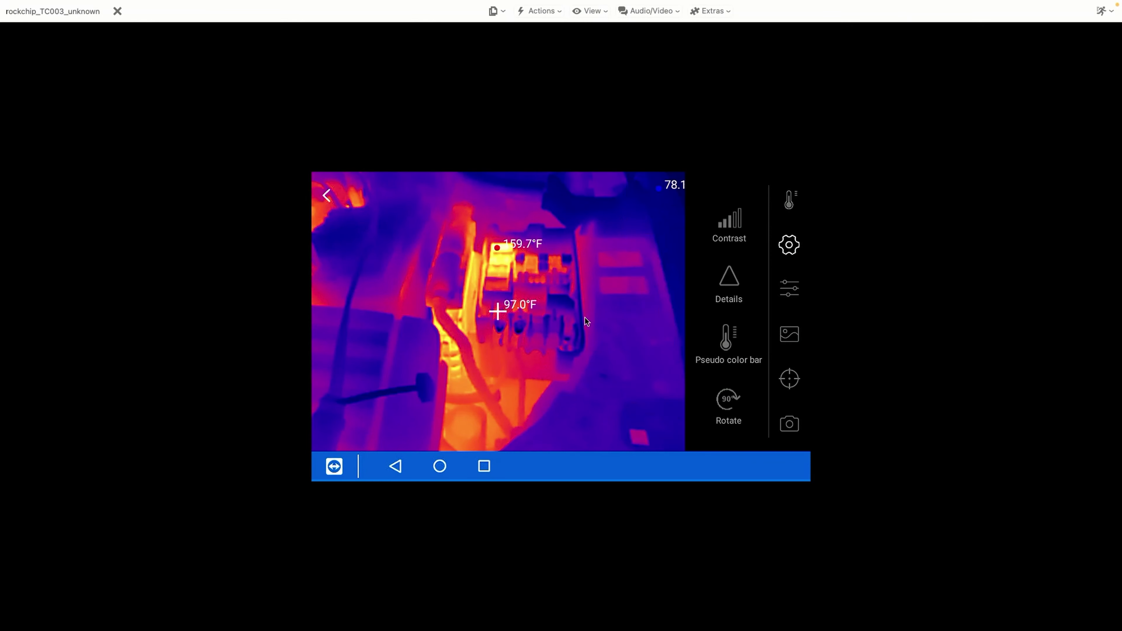
pyautogui.click(727, 340)
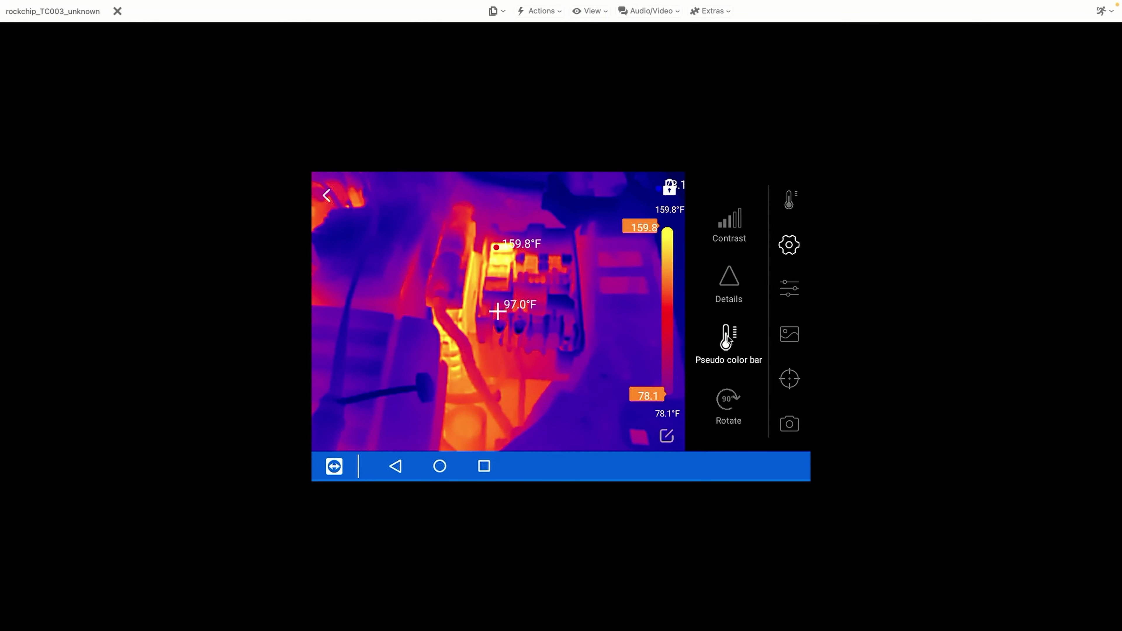
pyautogui.click(727, 340)
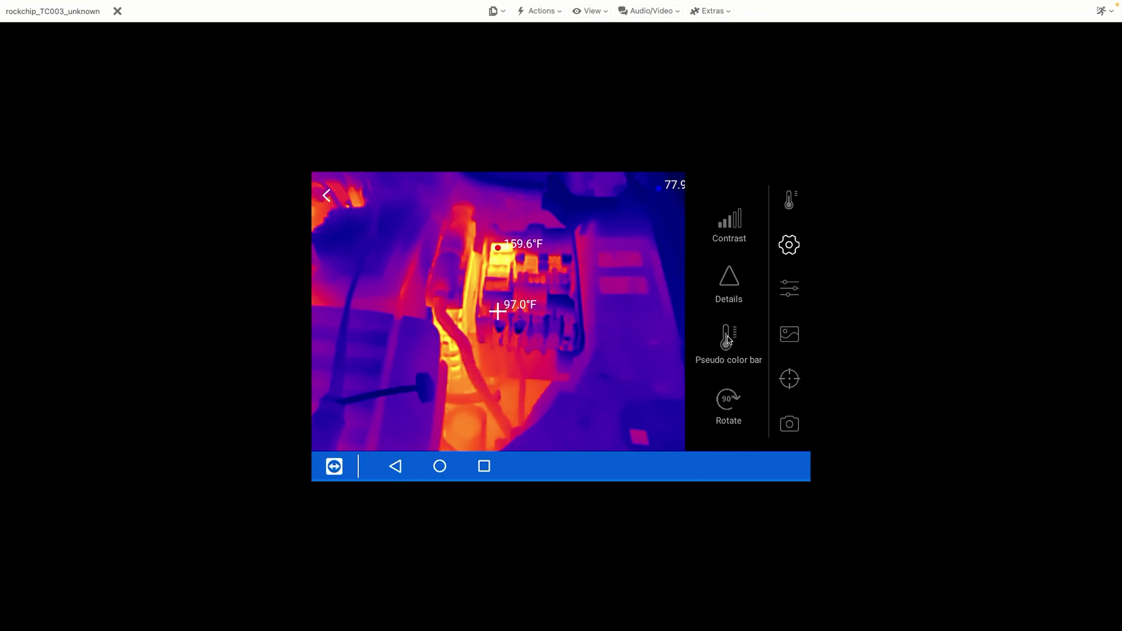
# Step: Preview the greyscale, iron and rainbow palettes on the live thermal image
pyautogui.click(791, 288)
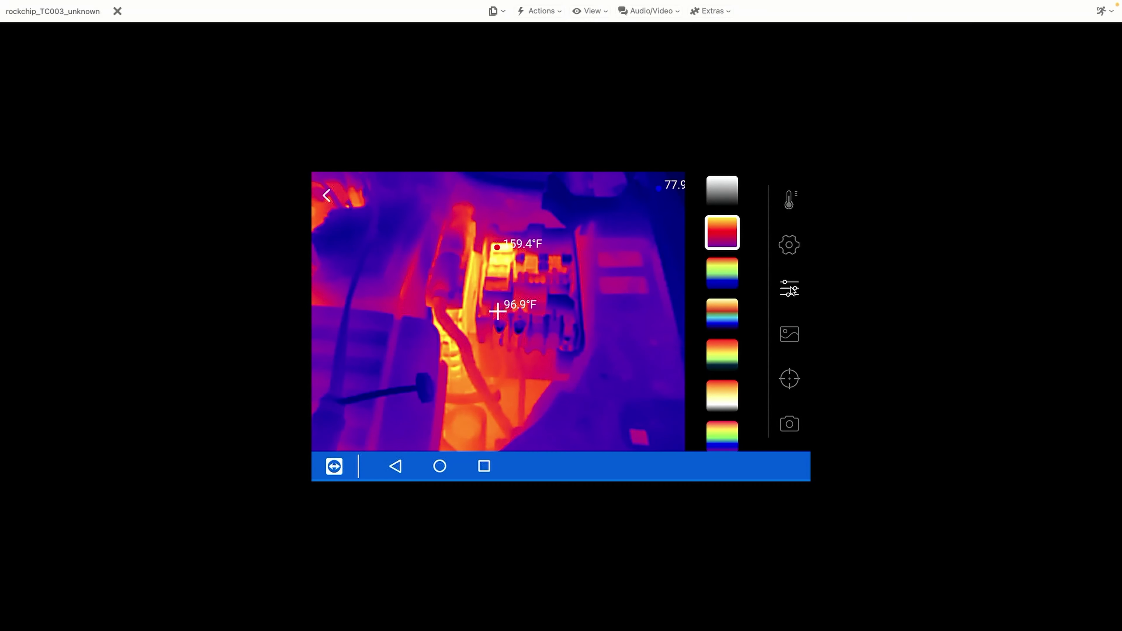
pyautogui.click(717, 188)
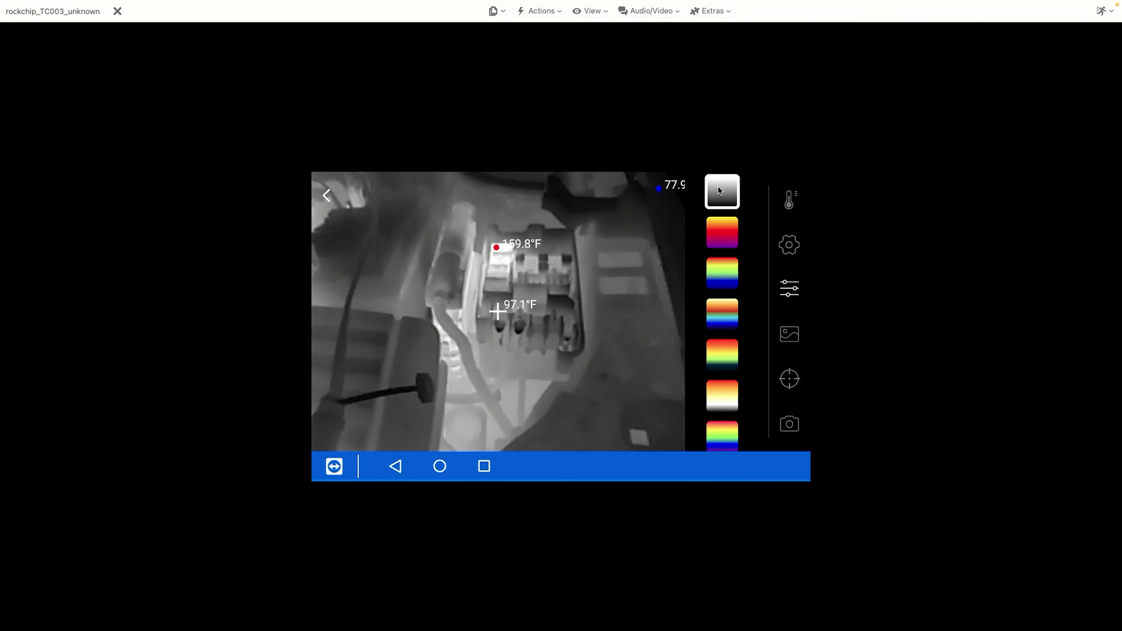
pyautogui.click(718, 231)
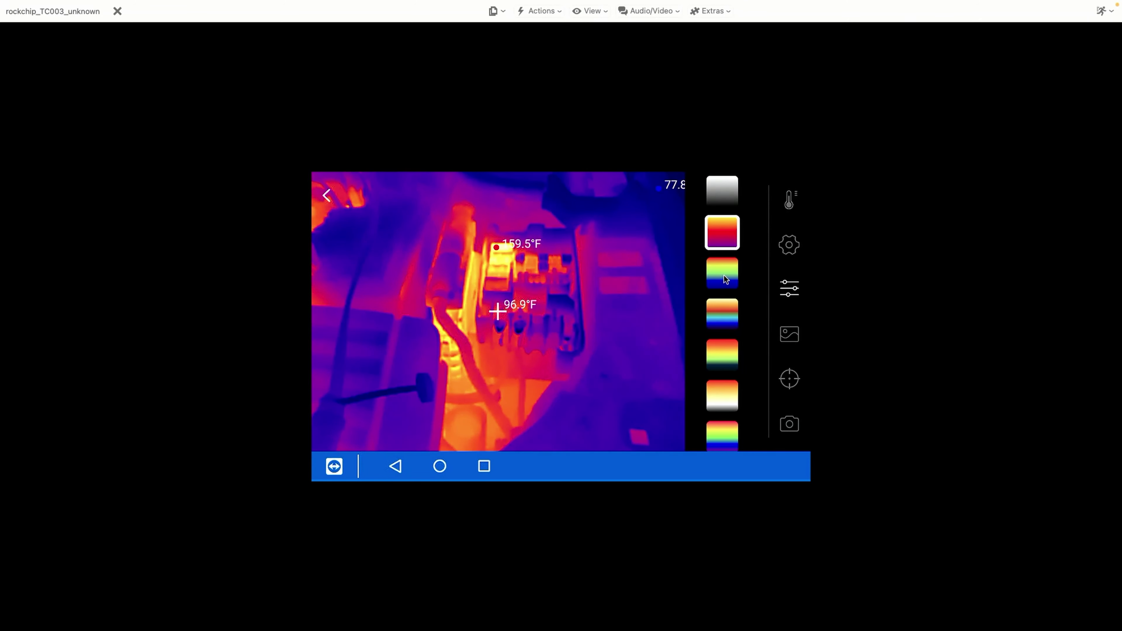
pyautogui.click(725, 277)
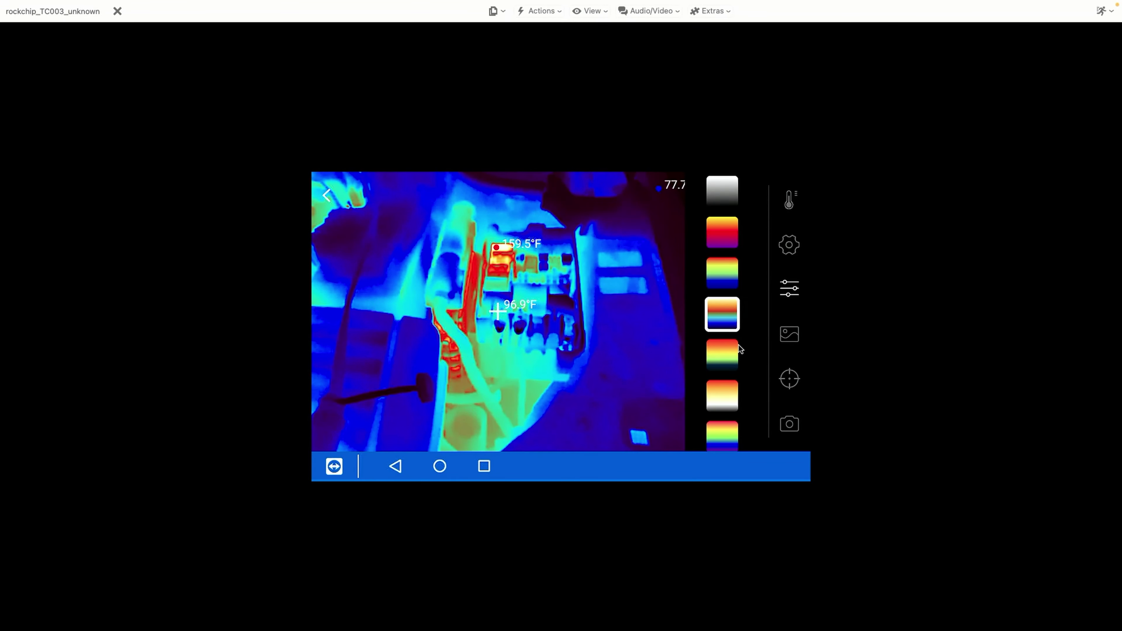
# Step: Try the teal-yellow palette and settle on greyscale with red hot spots
pyautogui.click(719, 350)
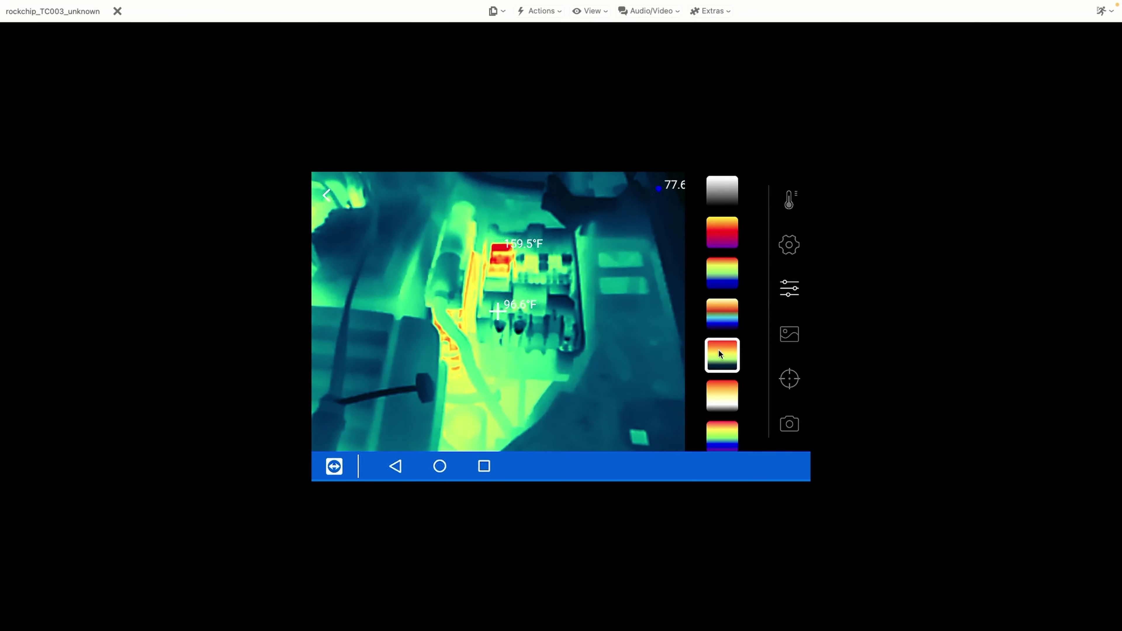
pyautogui.click(718, 394)
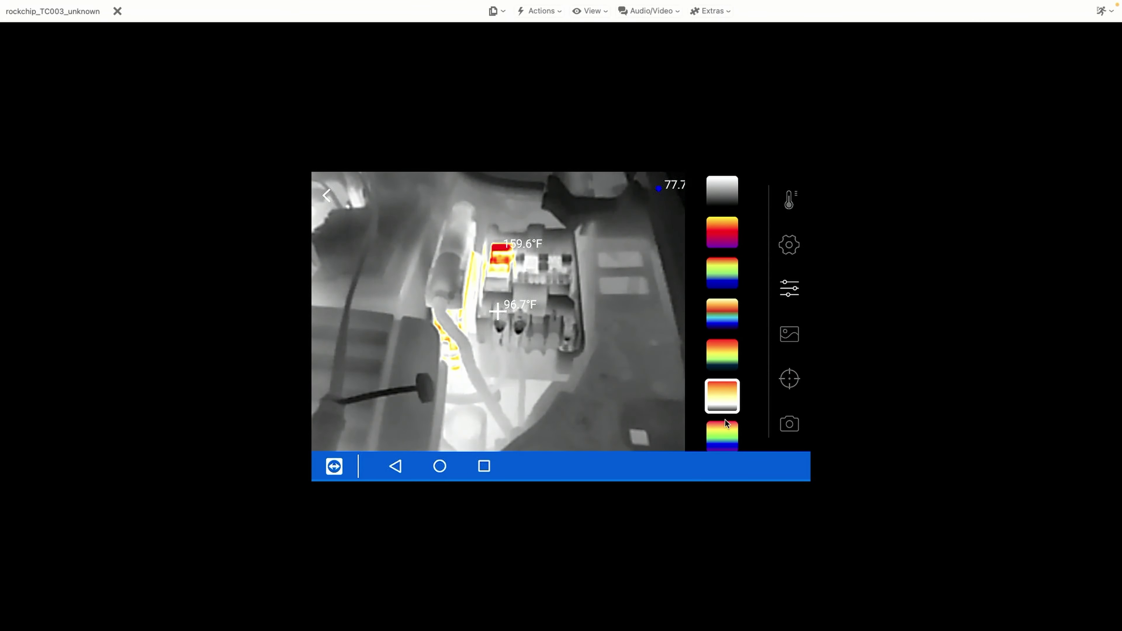
pyautogui.moveTo(741, 398); pyautogui.dragTo(732, 315)
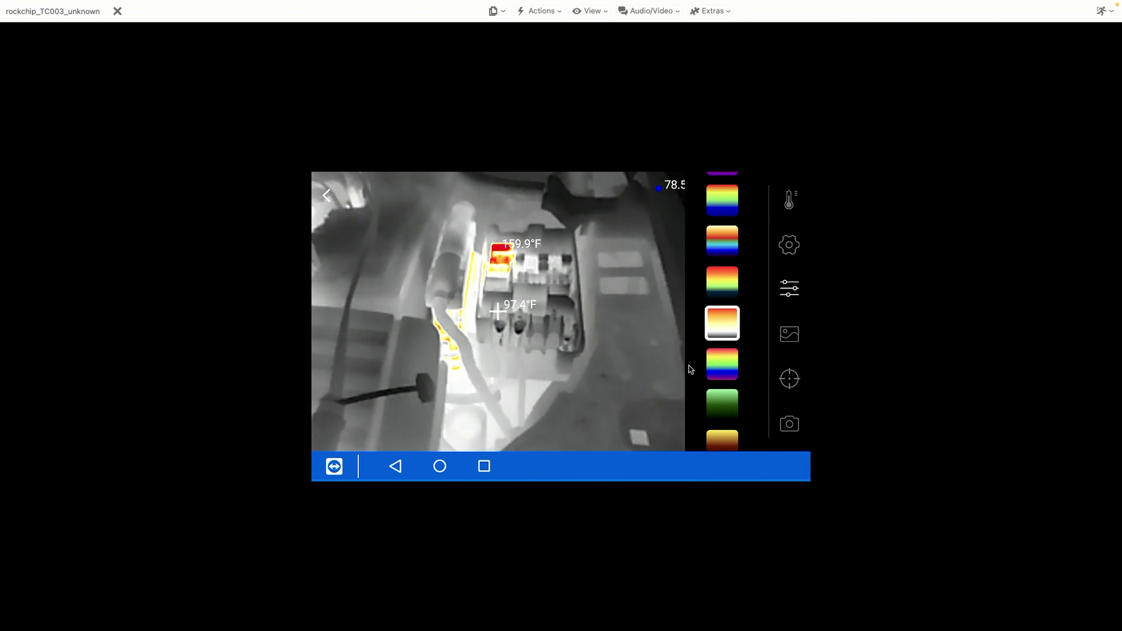
pyautogui.click(722, 367)
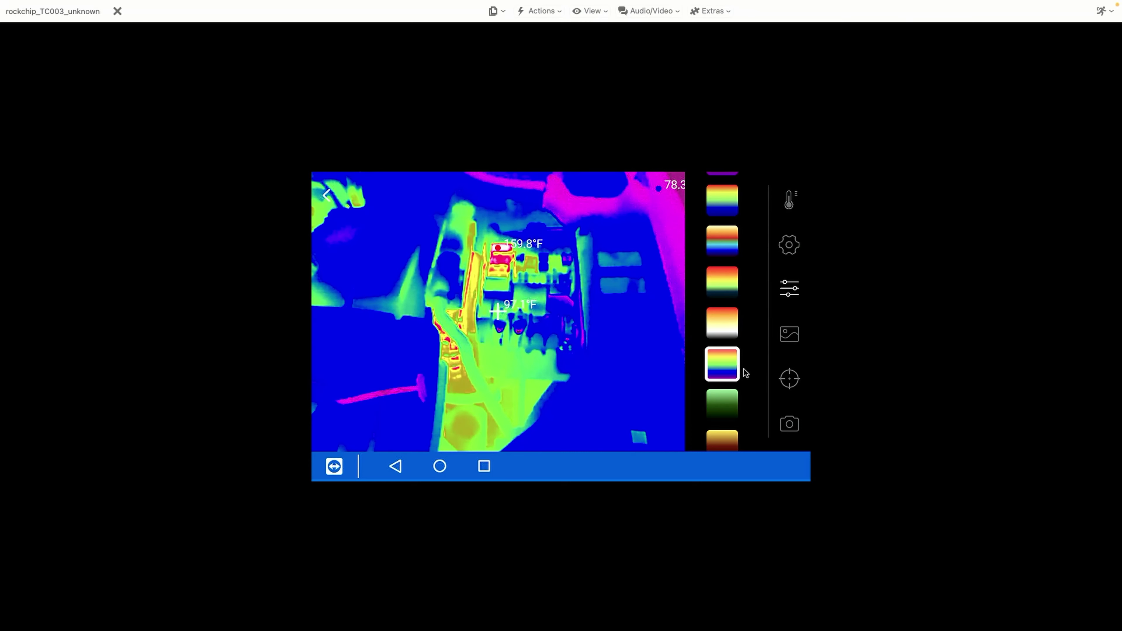
pyautogui.scroll(-2, 760, 393)
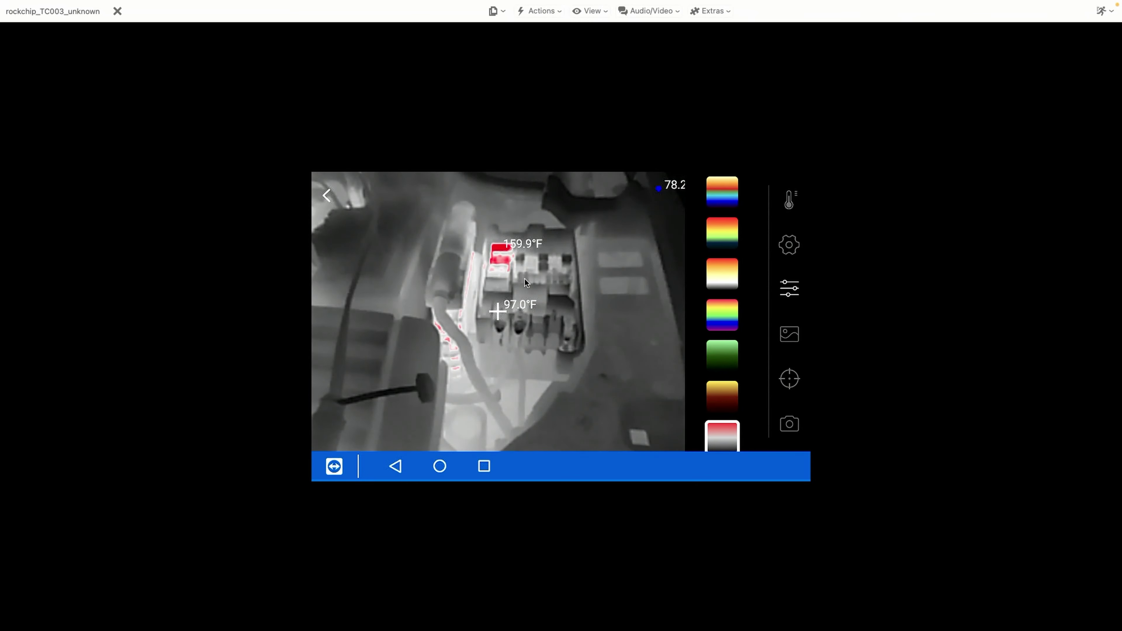
# Step: Cycle through Visible Light, Infrared and the first Dual Light, ending on the edge-enhanced Dual Light
pyautogui.click(783, 336)
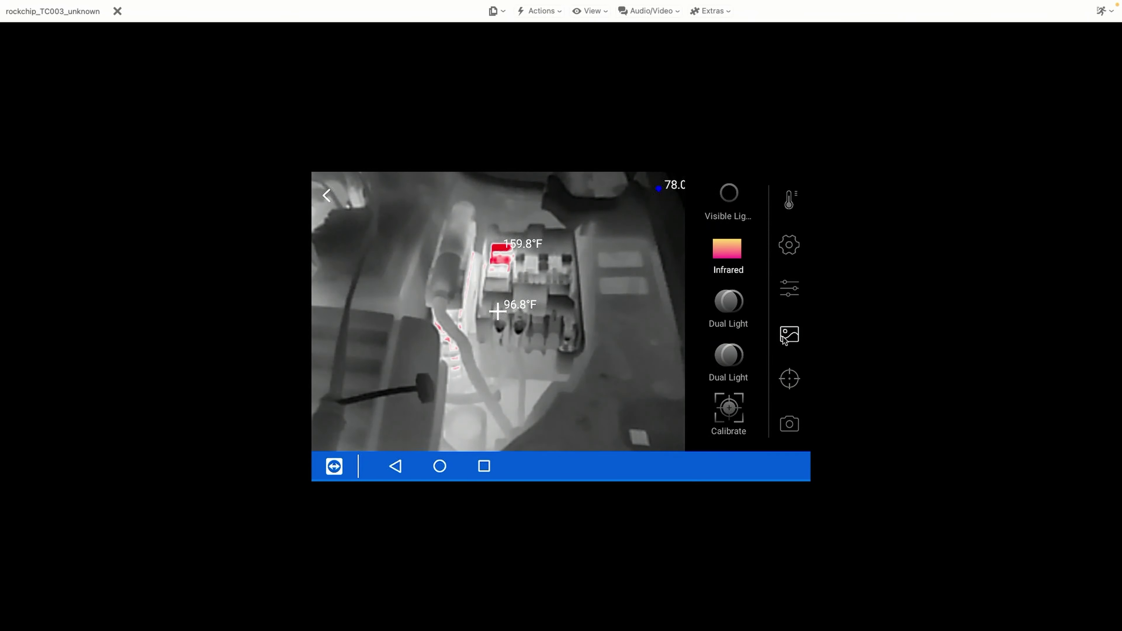
pyautogui.click(729, 200)
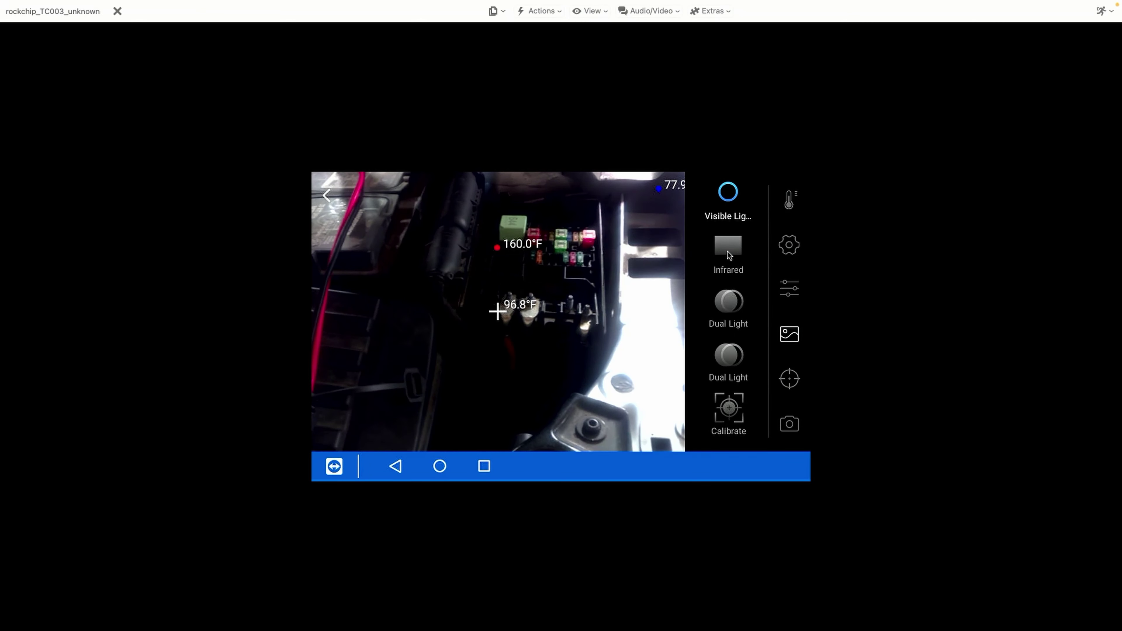
pyautogui.click(727, 252)
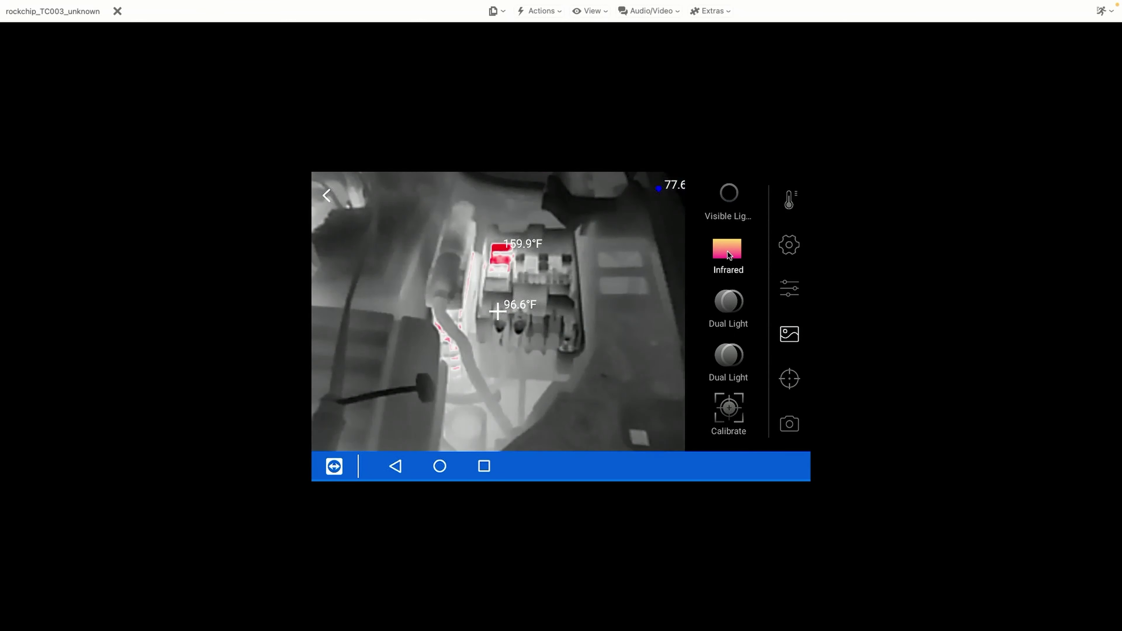
pyautogui.click(728, 306)
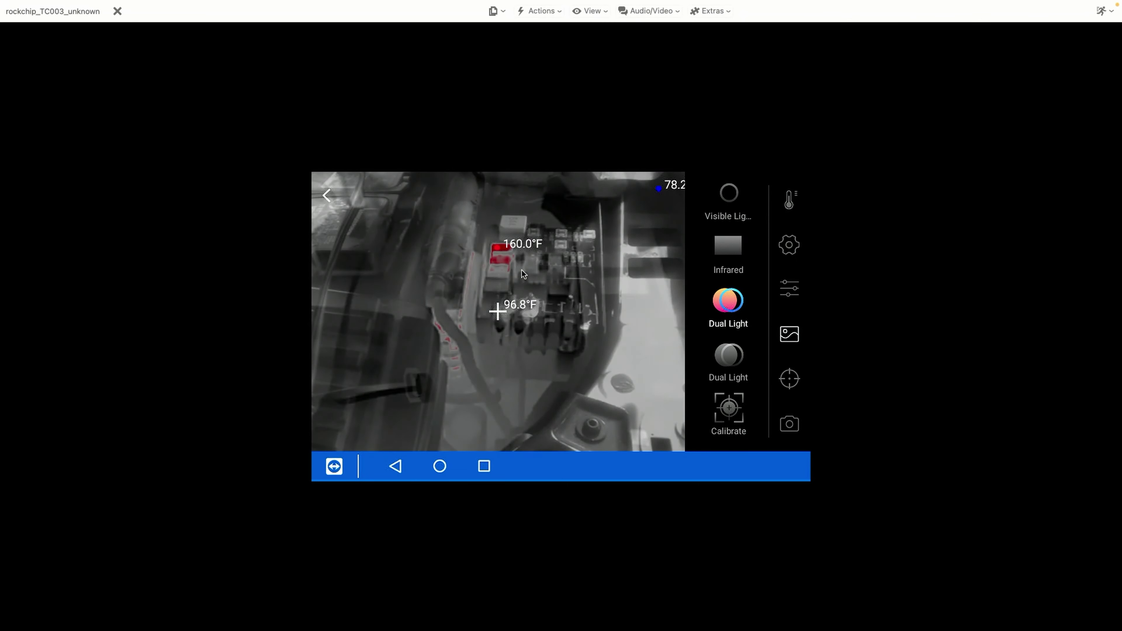
pyautogui.click(733, 356)
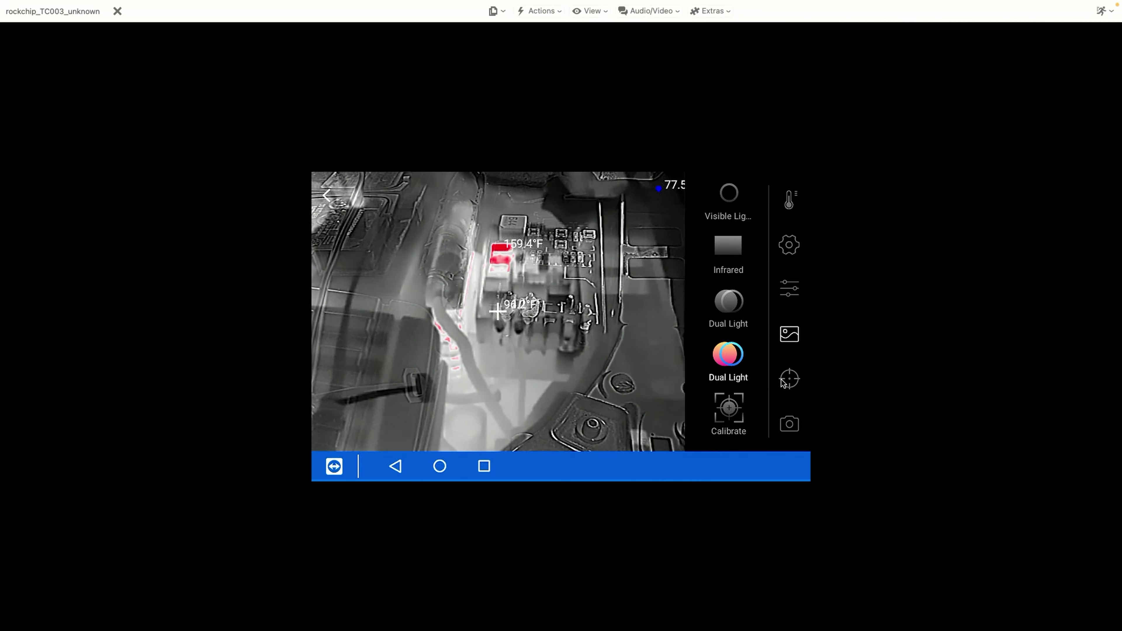
# Step: Calibrate the dual-light alignment by shifting the thermal overlay right three times
pyautogui.click(730, 420)
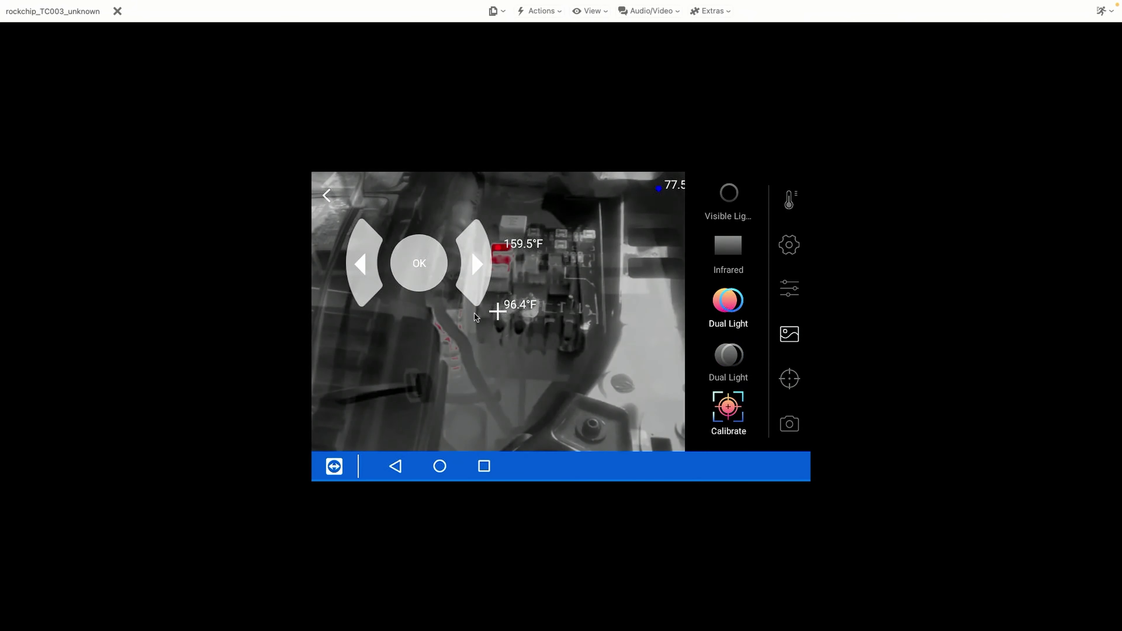
pyautogui.click(489, 259)
pyautogui.click(480, 267)
pyautogui.click(479, 267)
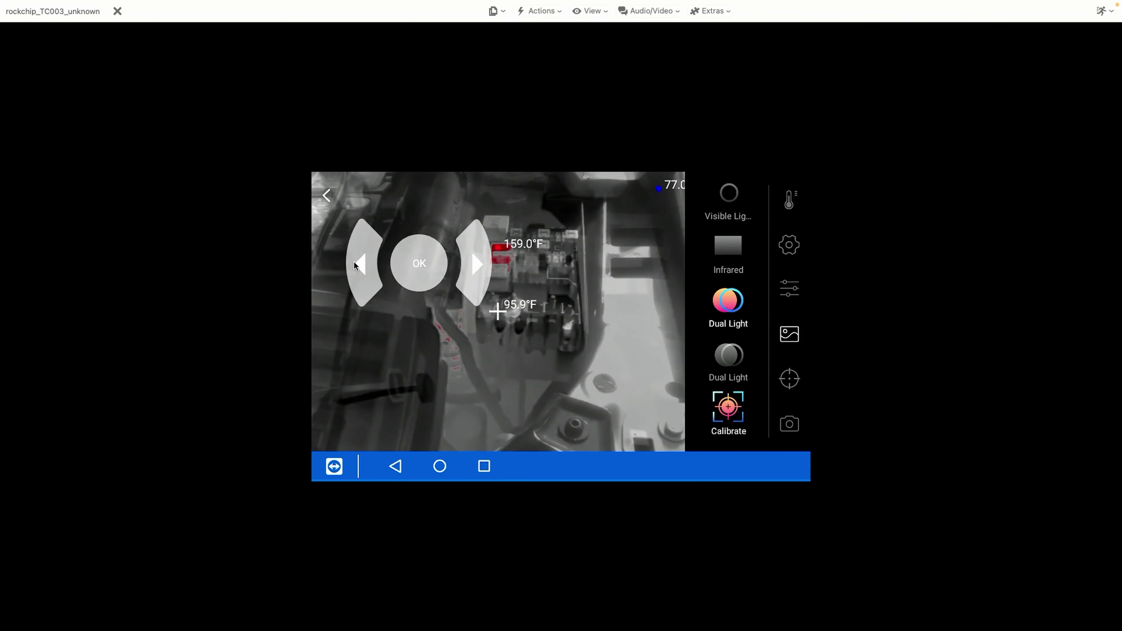
# Step: Glance at the measurement tools, then go home and reopen the Thermal Imaging view
pyautogui.click(790, 378)
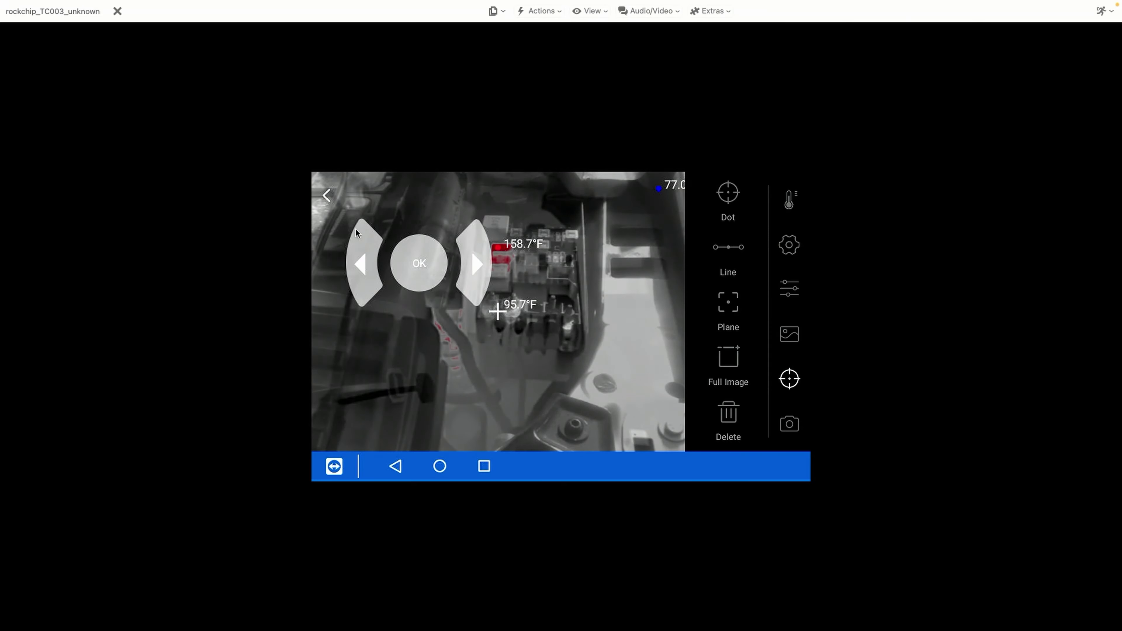
pyautogui.click(326, 196)
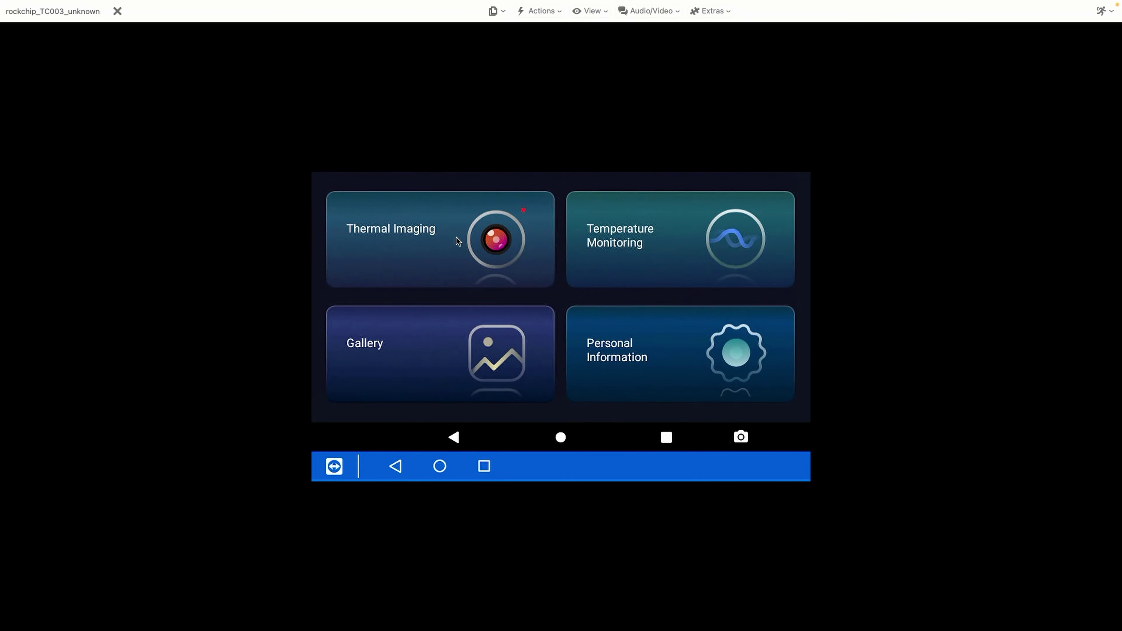
pyautogui.click(456, 239)
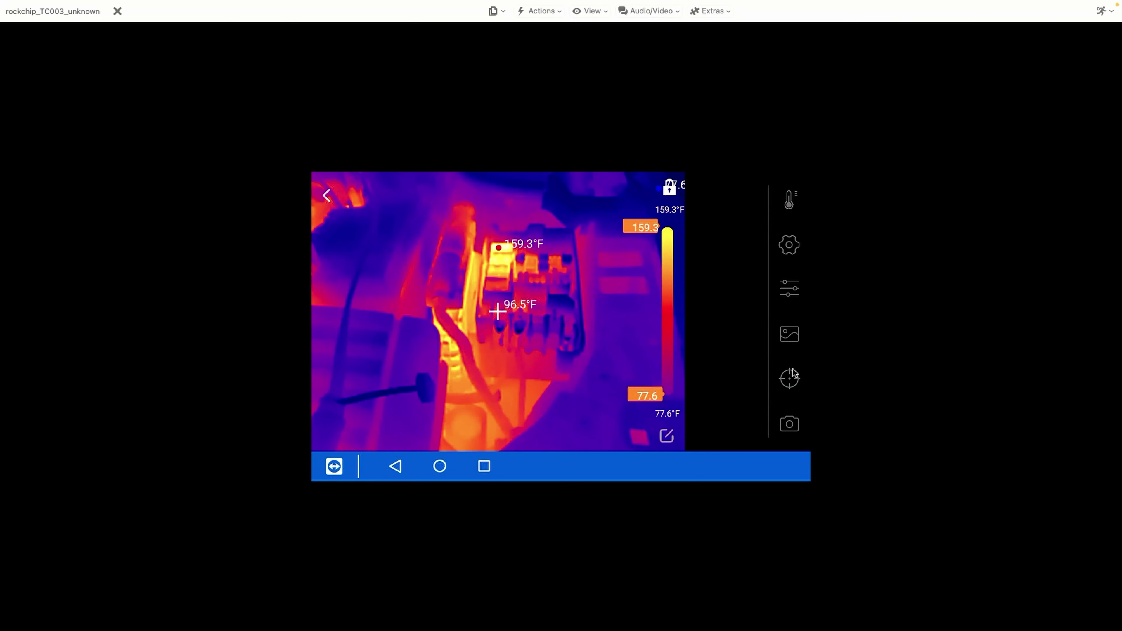
# Step: Place and remove a Dot reading, then draw a Line measurement down the fuse box
pyautogui.click(789, 380)
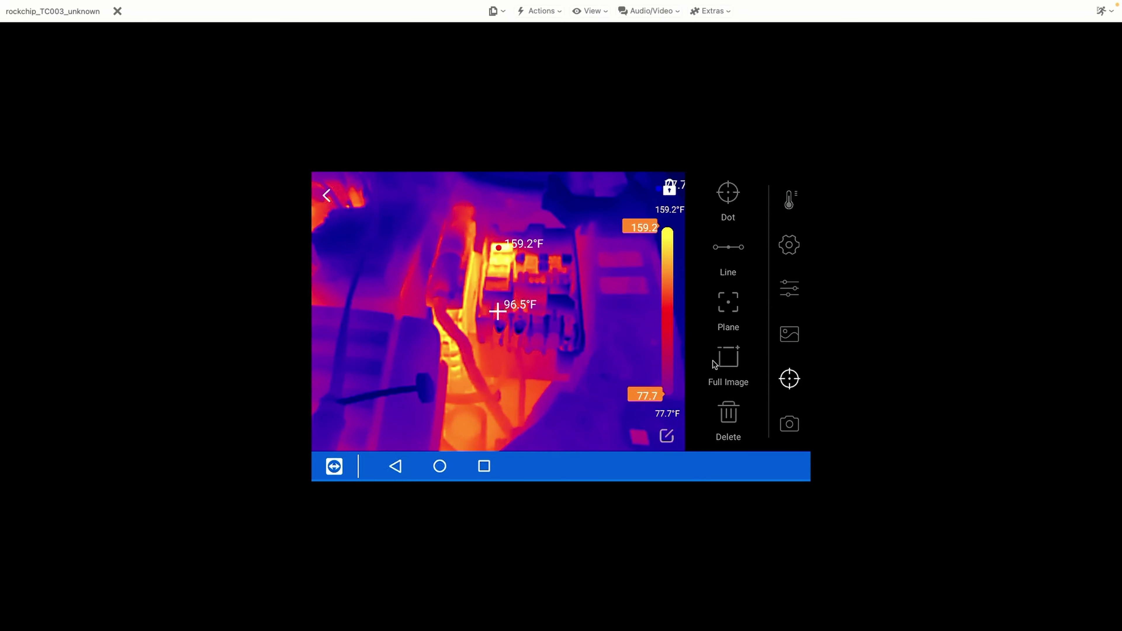
pyautogui.click(734, 218)
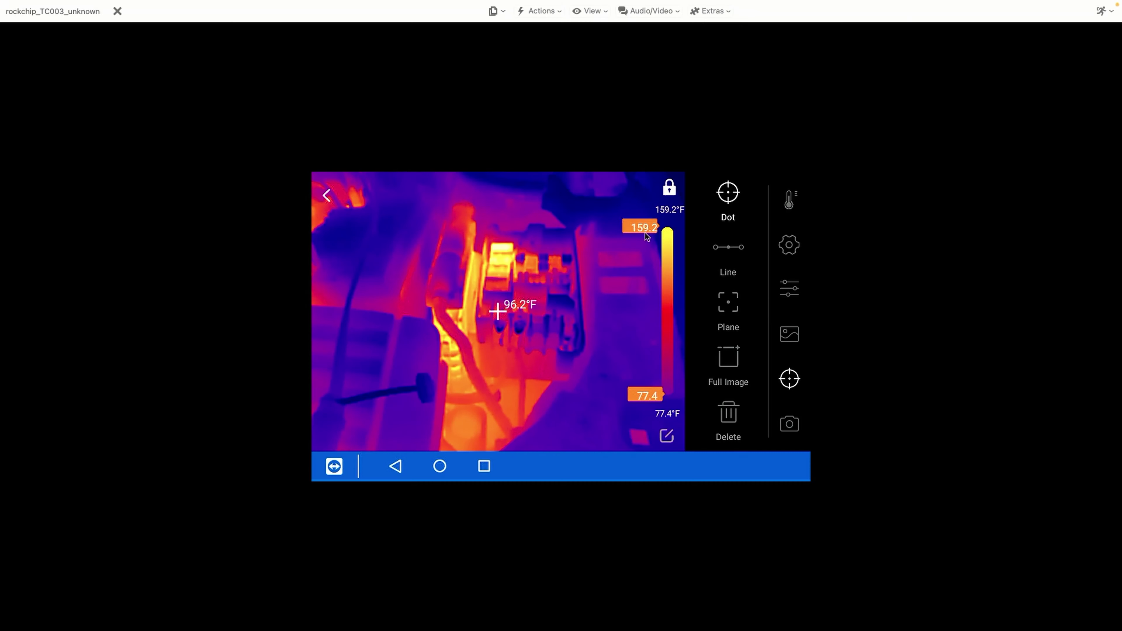
pyautogui.click(502, 288)
pyautogui.click(542, 352)
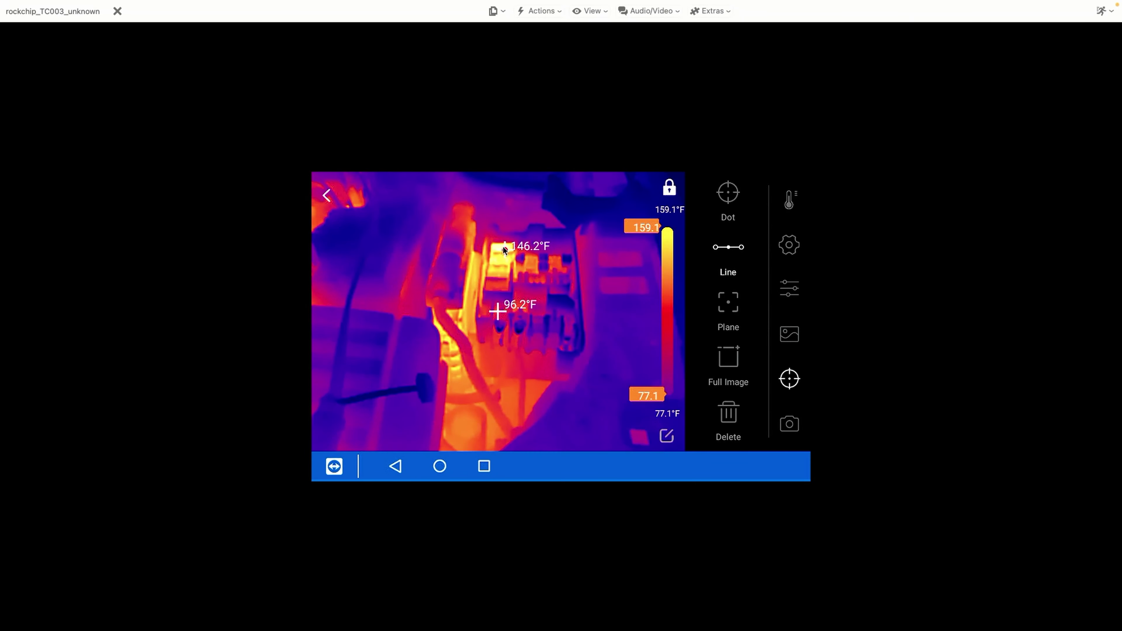
pyautogui.click(494, 320)
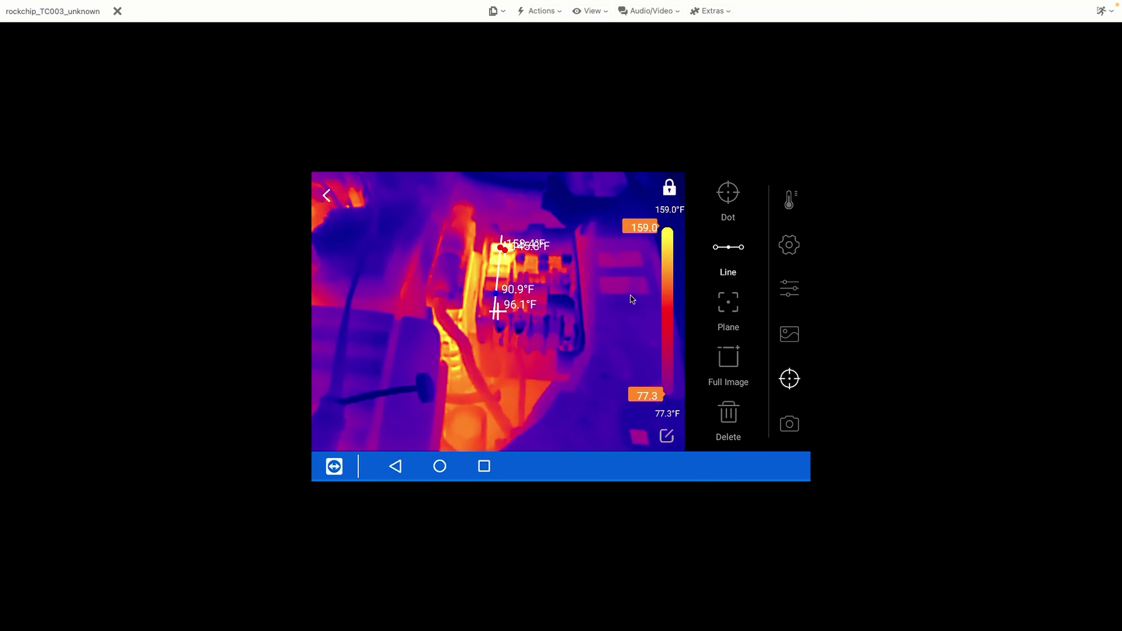
pyautogui.click(730, 303)
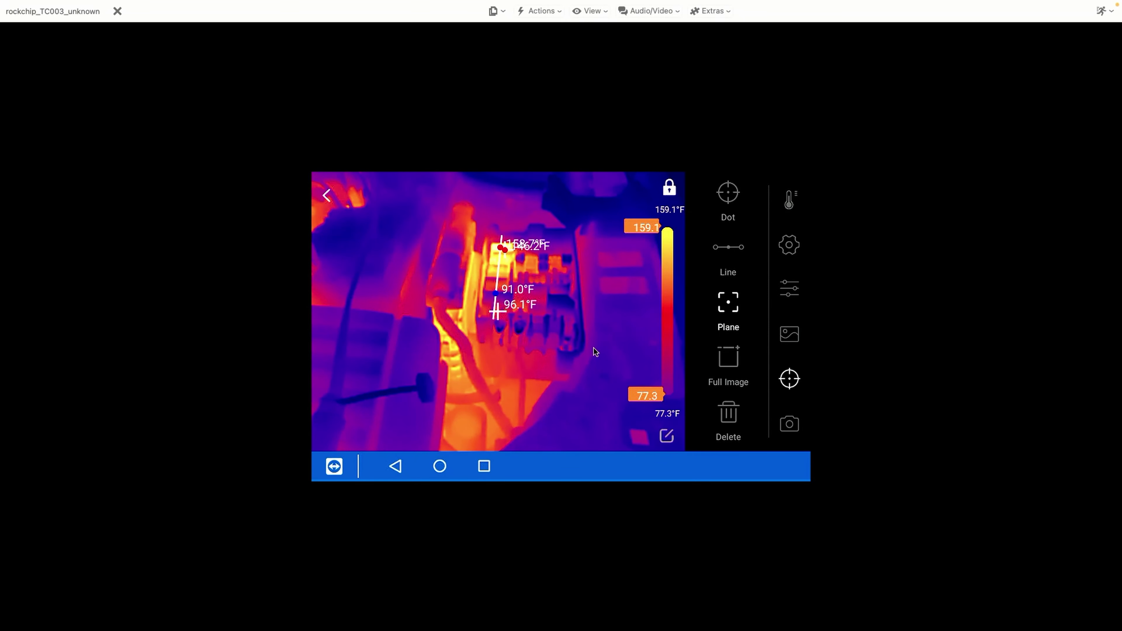
# Step: Draw a Plane area over the fuse box, then clear markers and use Full Image measurement
pyautogui.moveTo(593, 348); pyautogui.dragTo(617, 364)
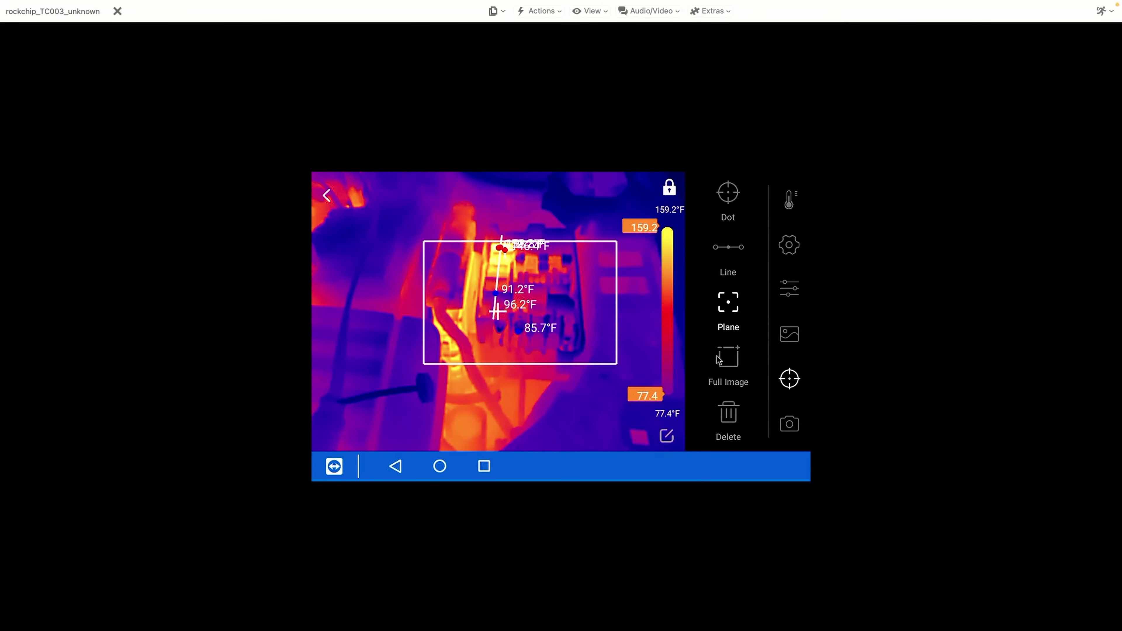
pyautogui.click(724, 371)
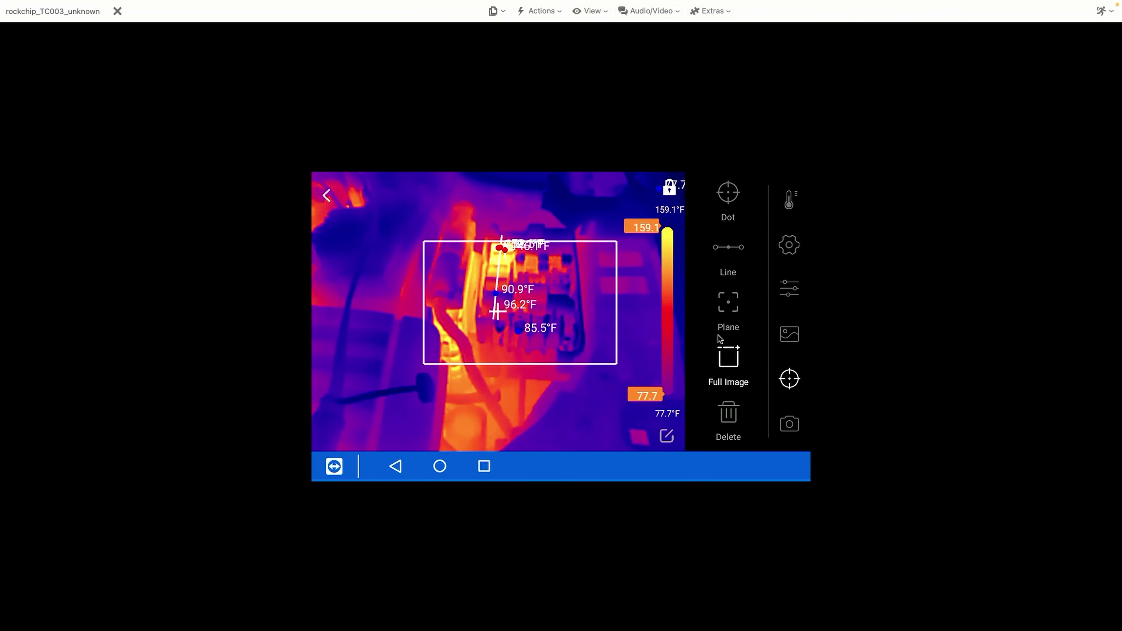
pyautogui.click(727, 422)
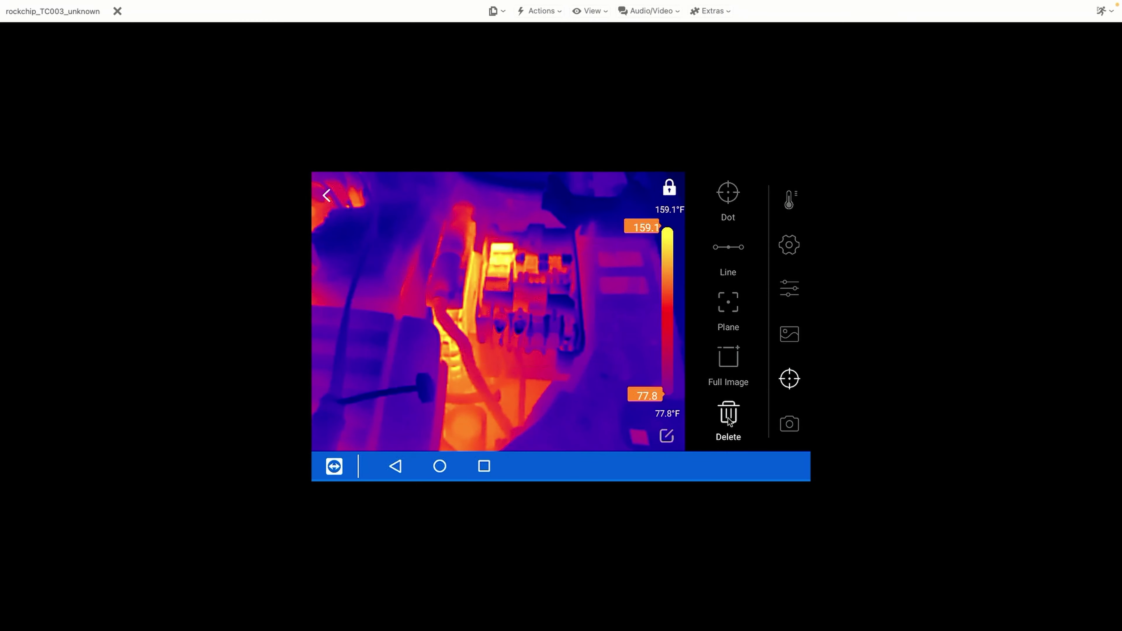
pyautogui.click(725, 361)
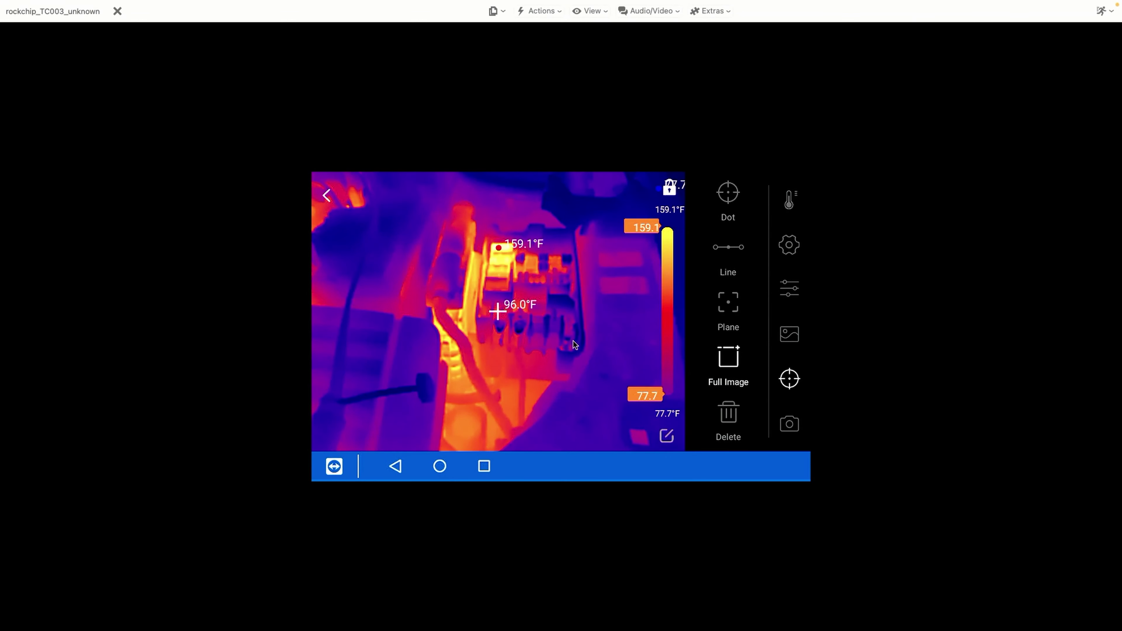
# Step: Enter capture mode, reveal the extra shooting options, and switch from Video back to Take Photo
pyautogui.click(780, 428)
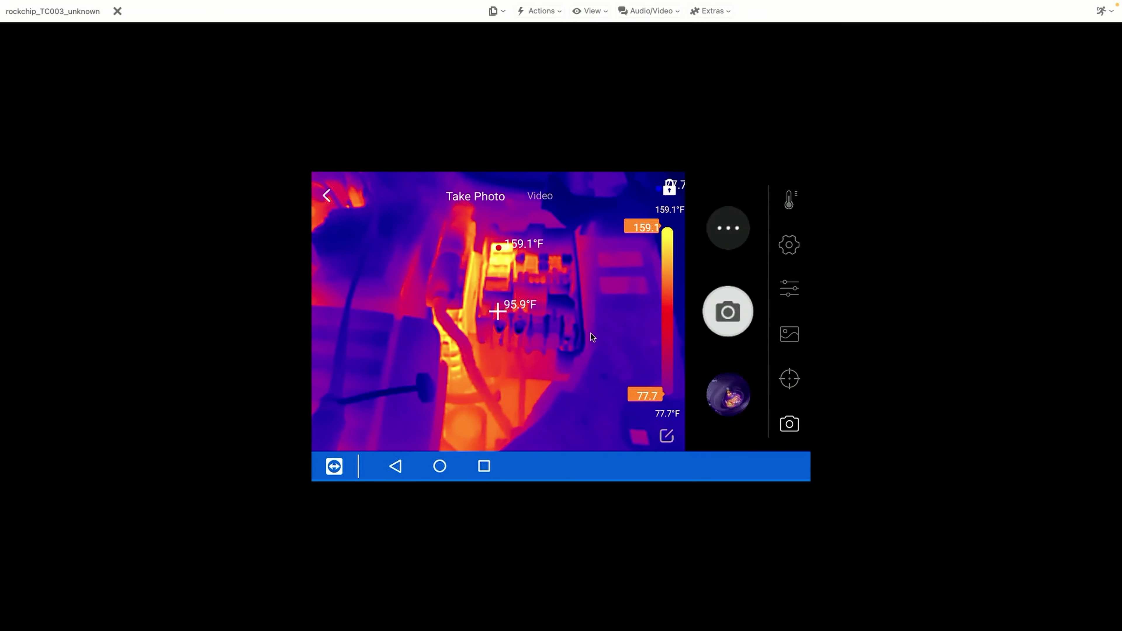
pyautogui.click(728, 226)
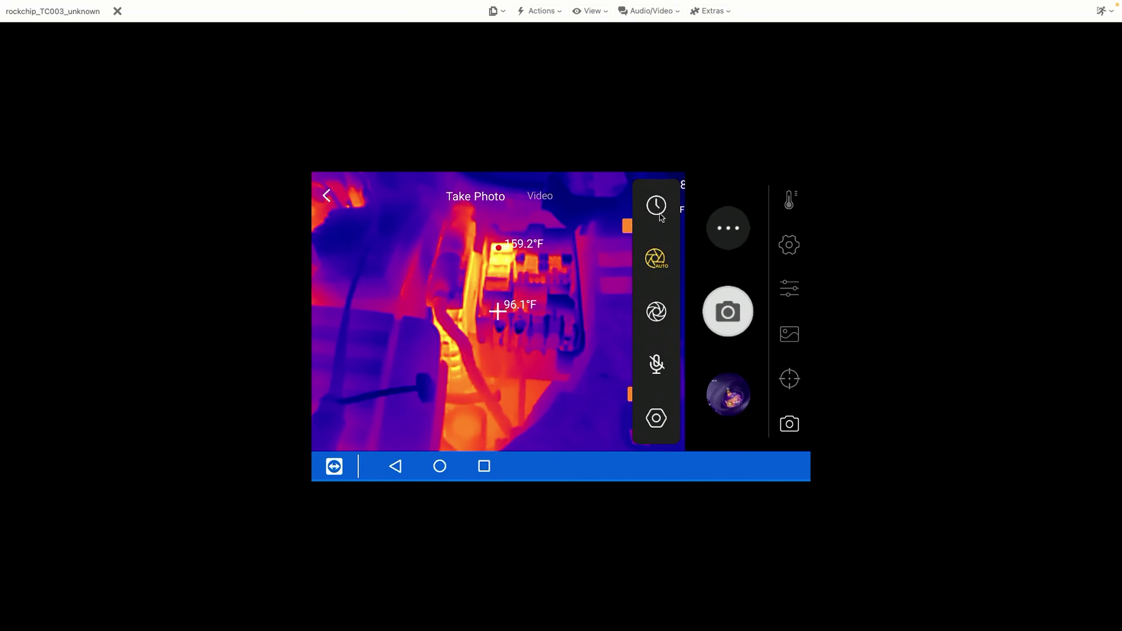
pyautogui.click(659, 316)
pyautogui.click(657, 314)
pyautogui.click(536, 195)
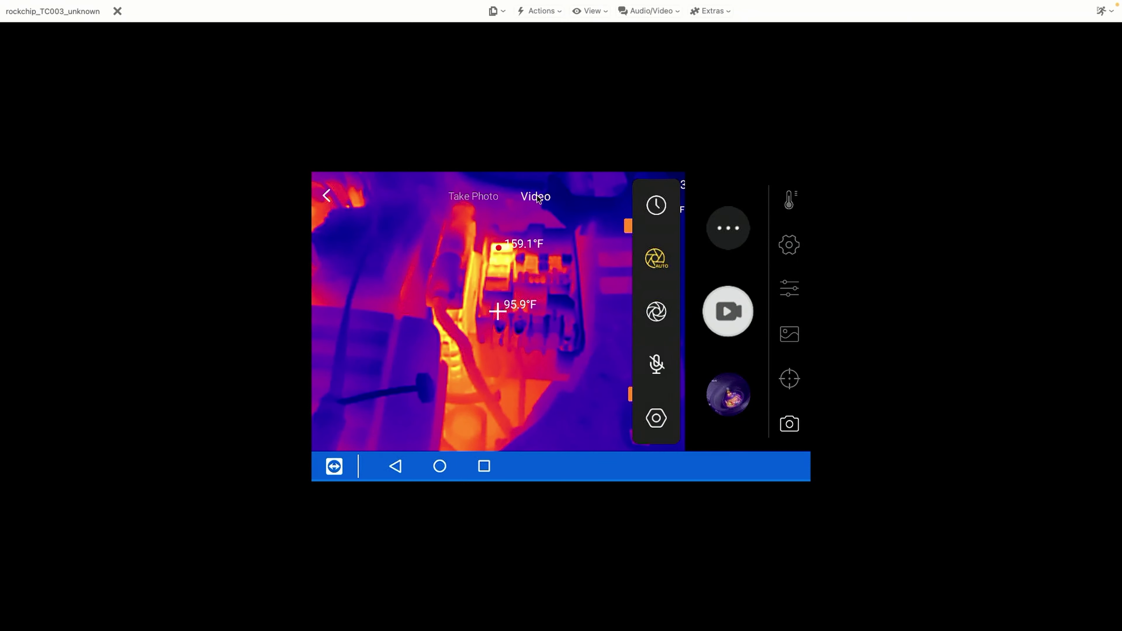
pyautogui.click(475, 199)
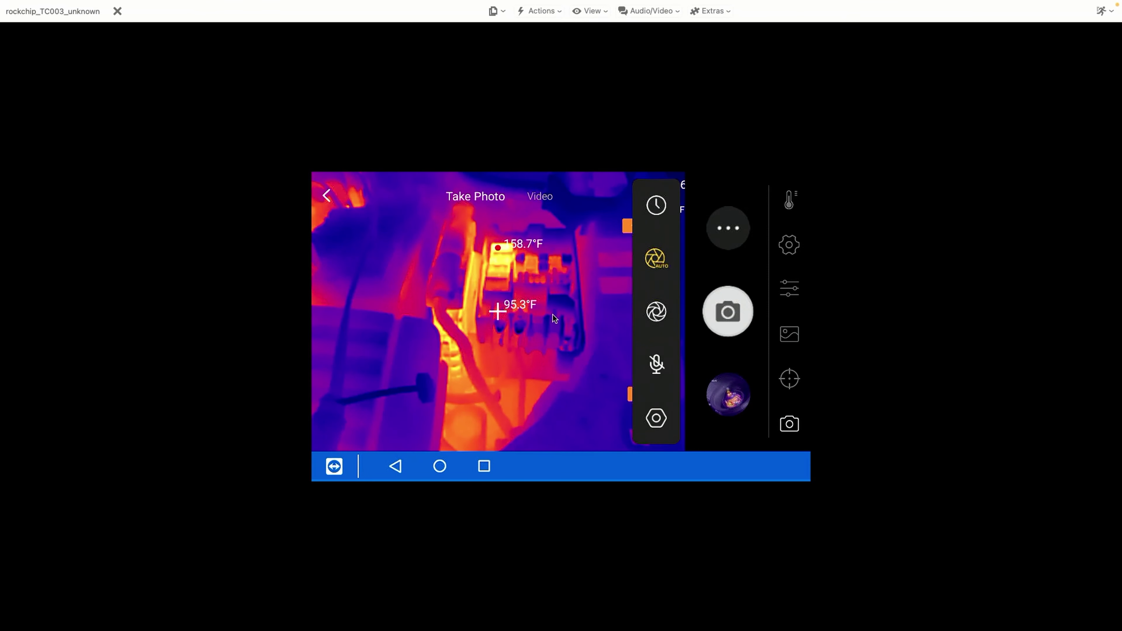
pyautogui.click(657, 419)
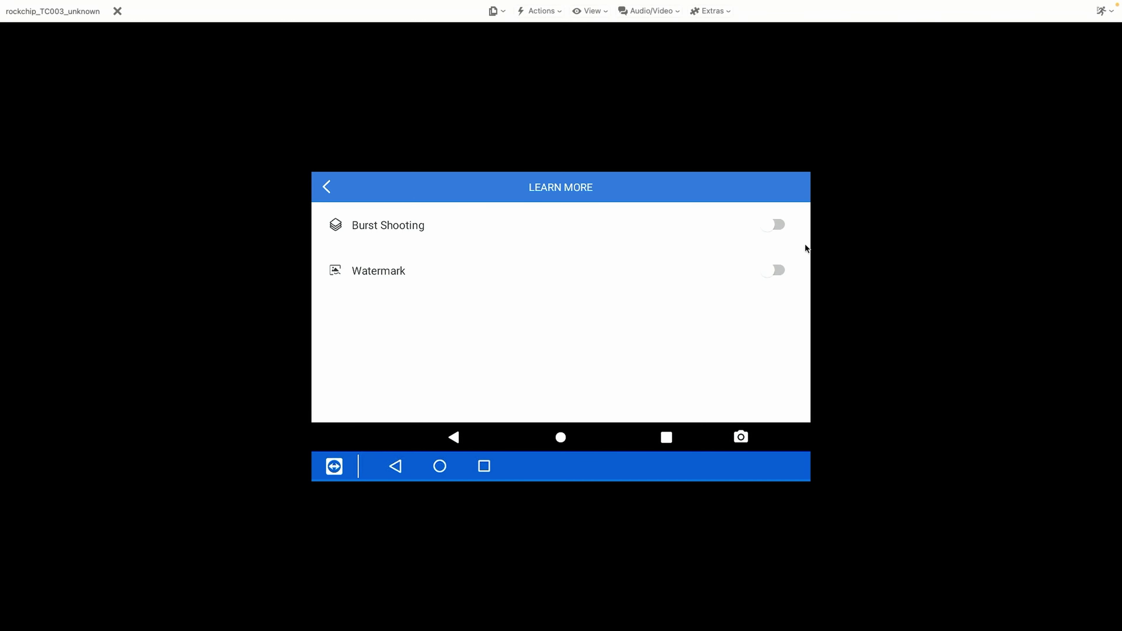
pyautogui.click(327, 187)
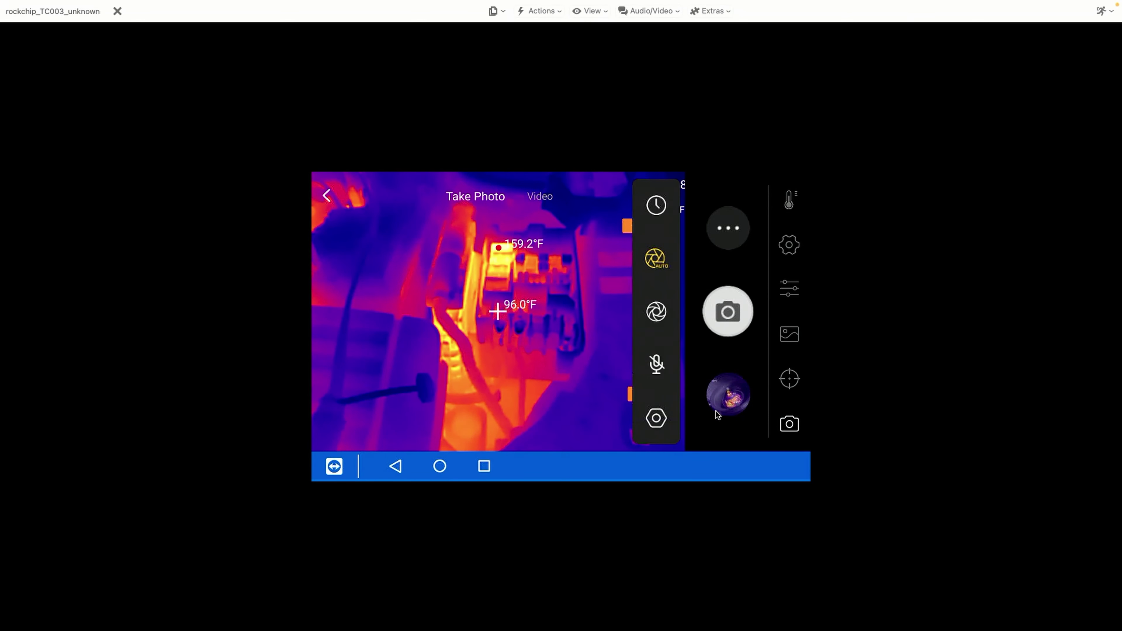
# Step: Briefly view the Gallery, then leave the camera view for the four-tile home menu
pyautogui.click(728, 401)
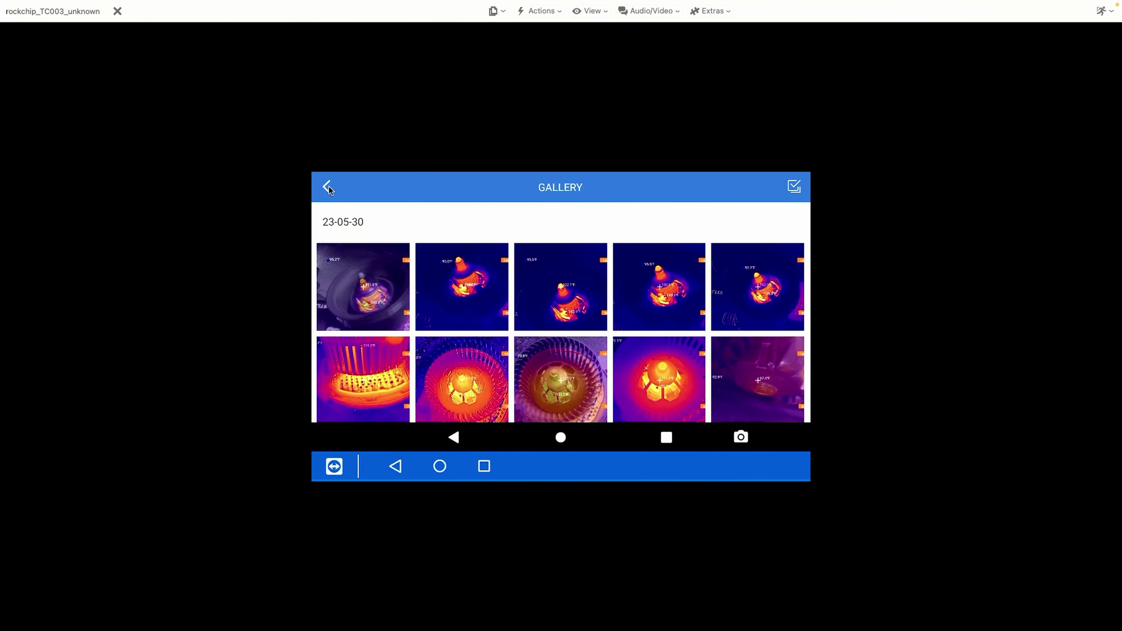
pyautogui.click(328, 187)
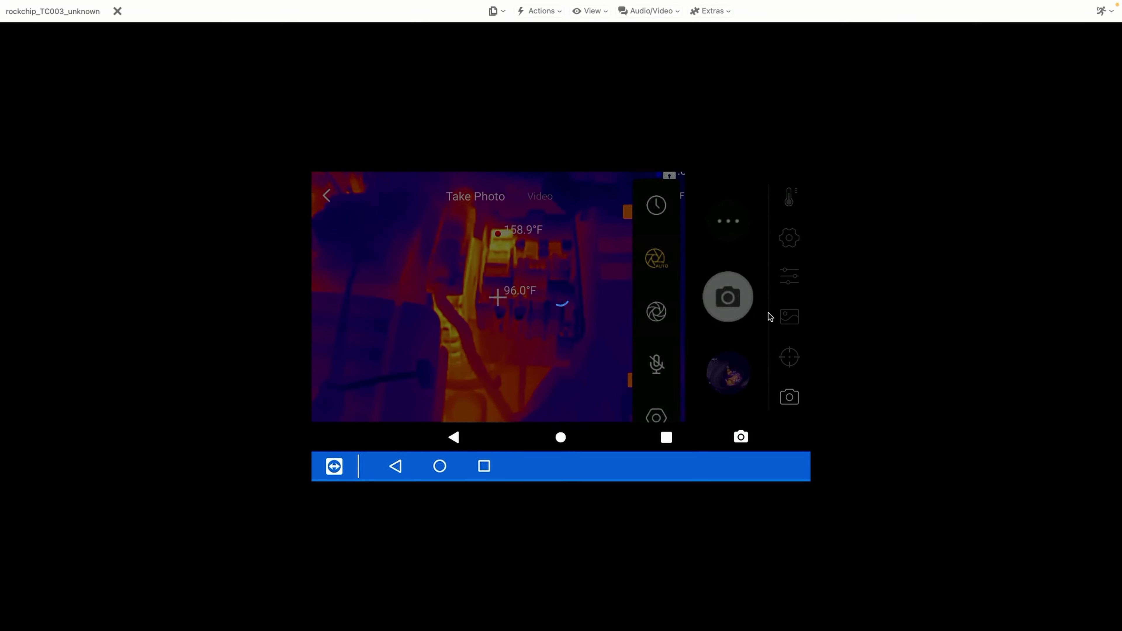
pyautogui.click(790, 336)
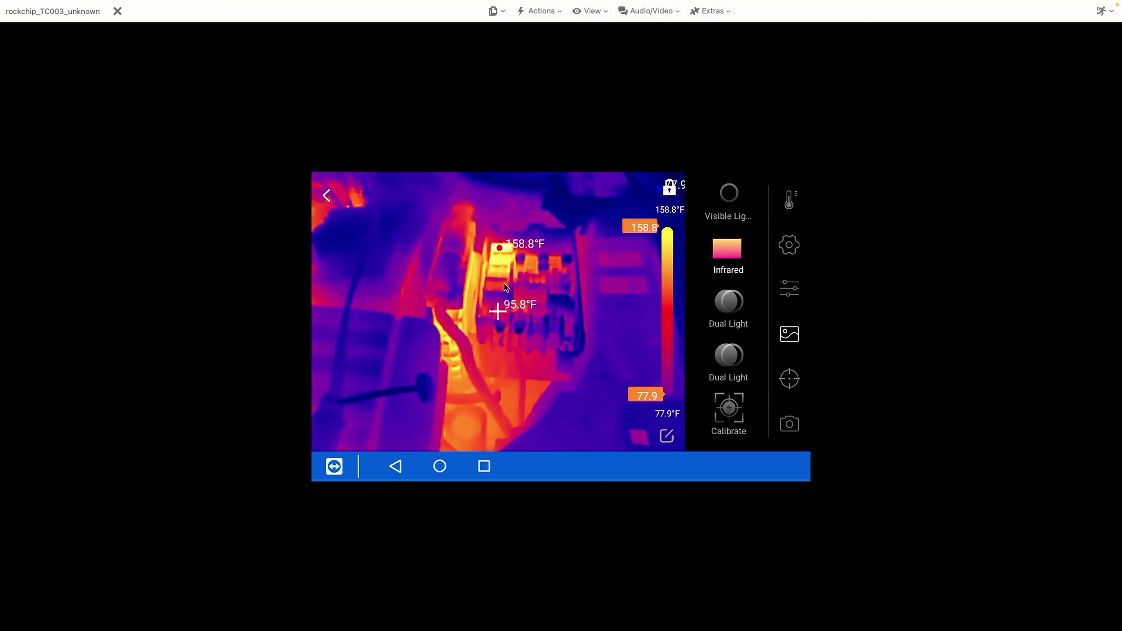
pyautogui.click(326, 195)
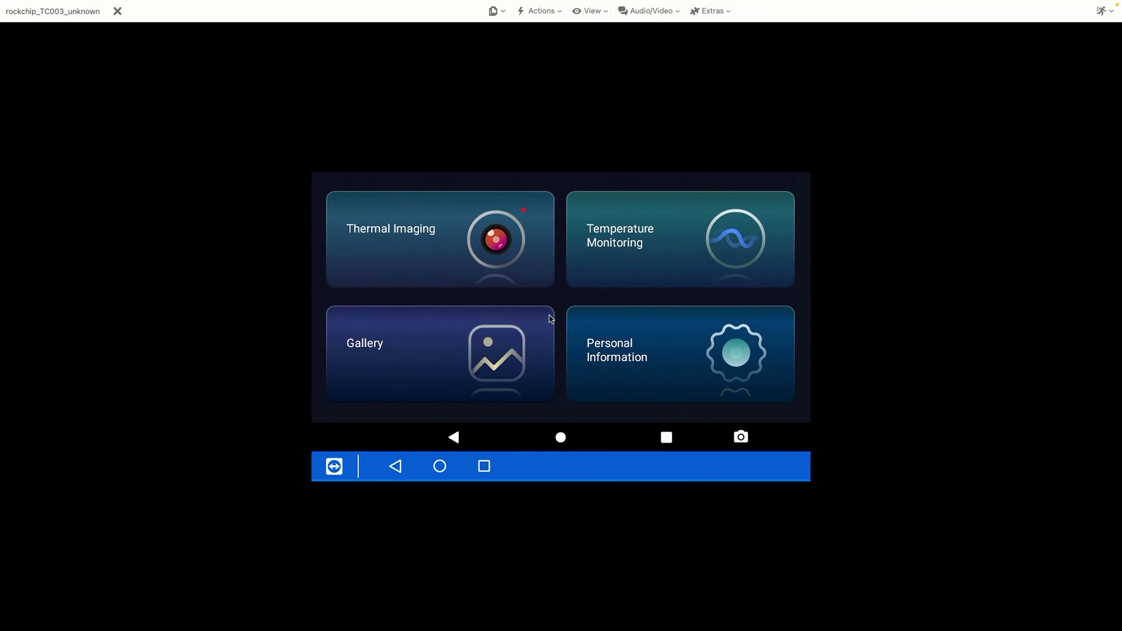